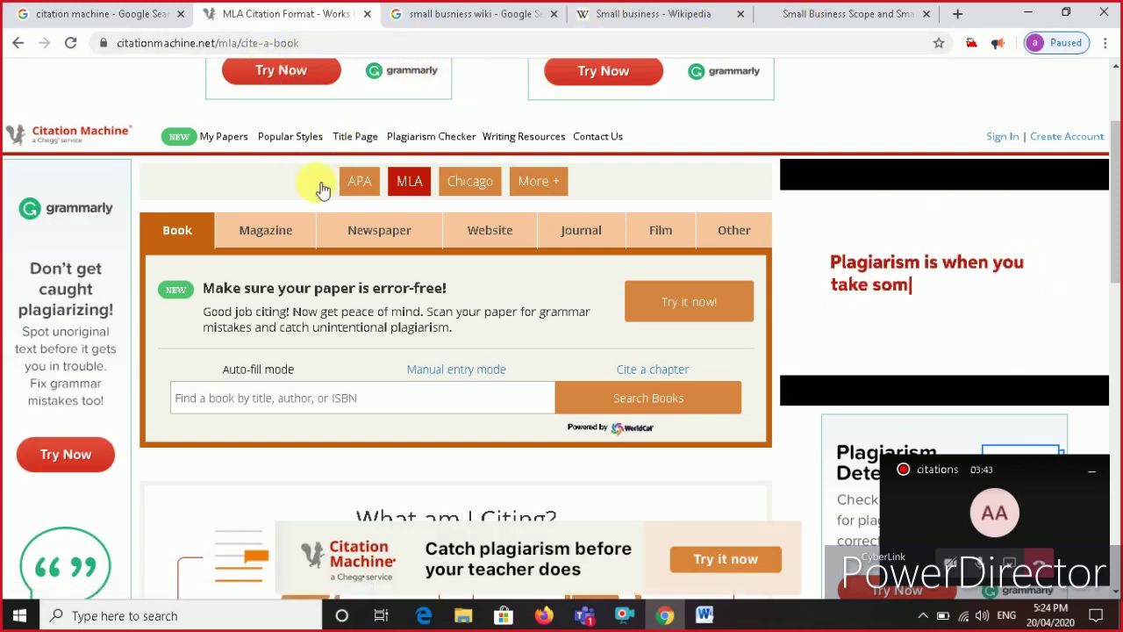
- Set the citation style to APA and the source type to Website
{"action": "scroll", "coordinate": [234, 203], "scroll_direction": "up", "scroll_amount": 2}
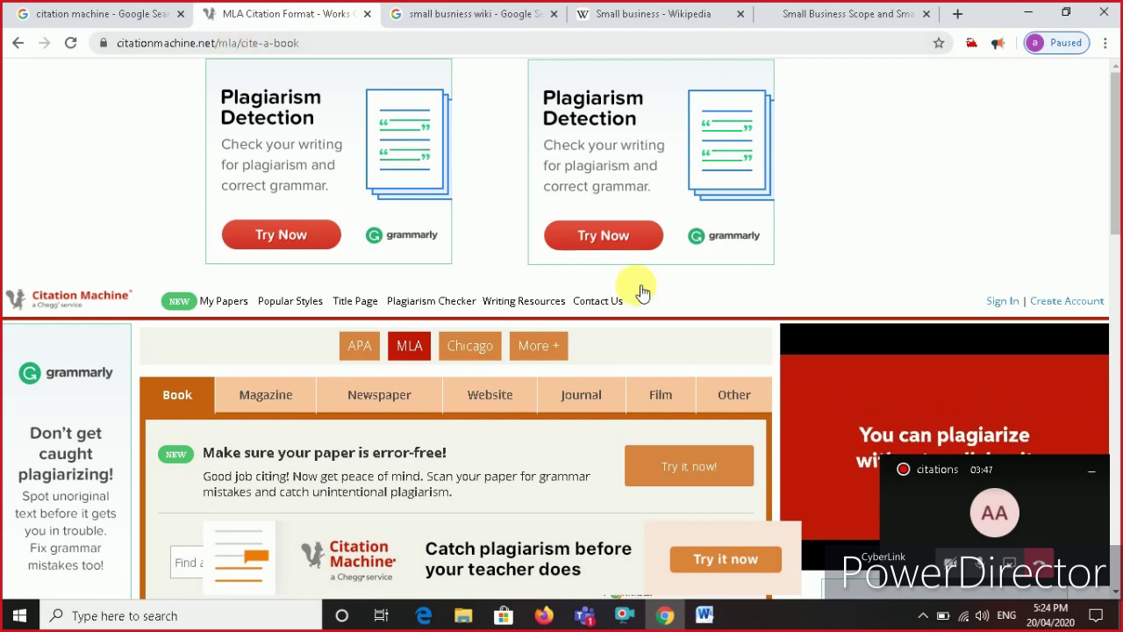
{"action": "left_click", "coordinate": [1089, 471]}
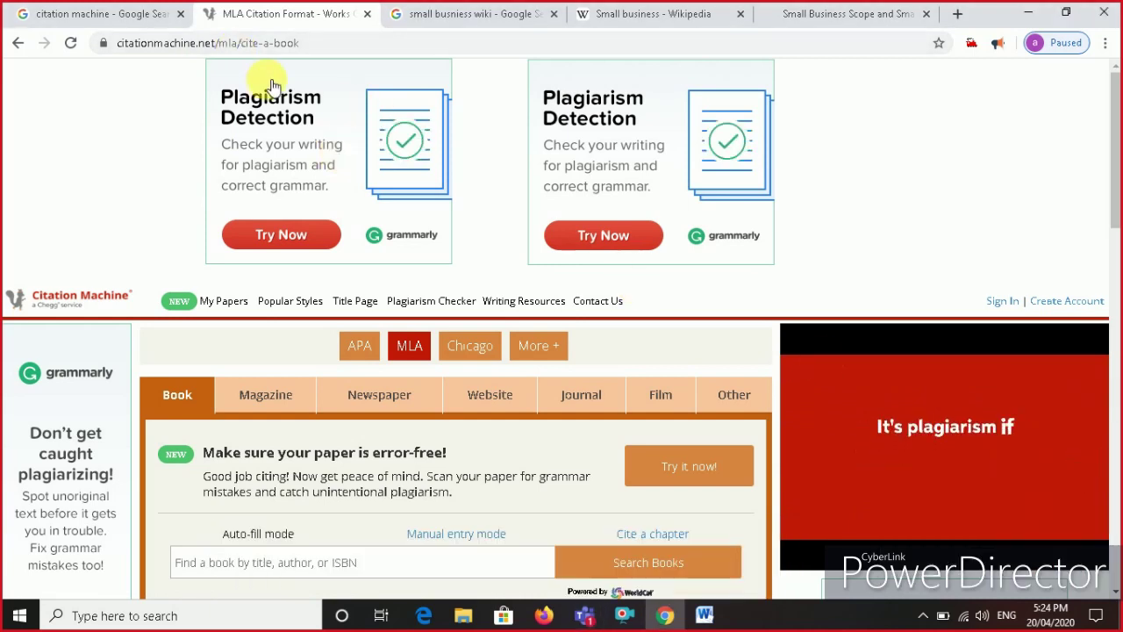
{"action": "scroll", "coordinate": [263, 464], "scroll_direction": "down", "scroll_amount": 2}
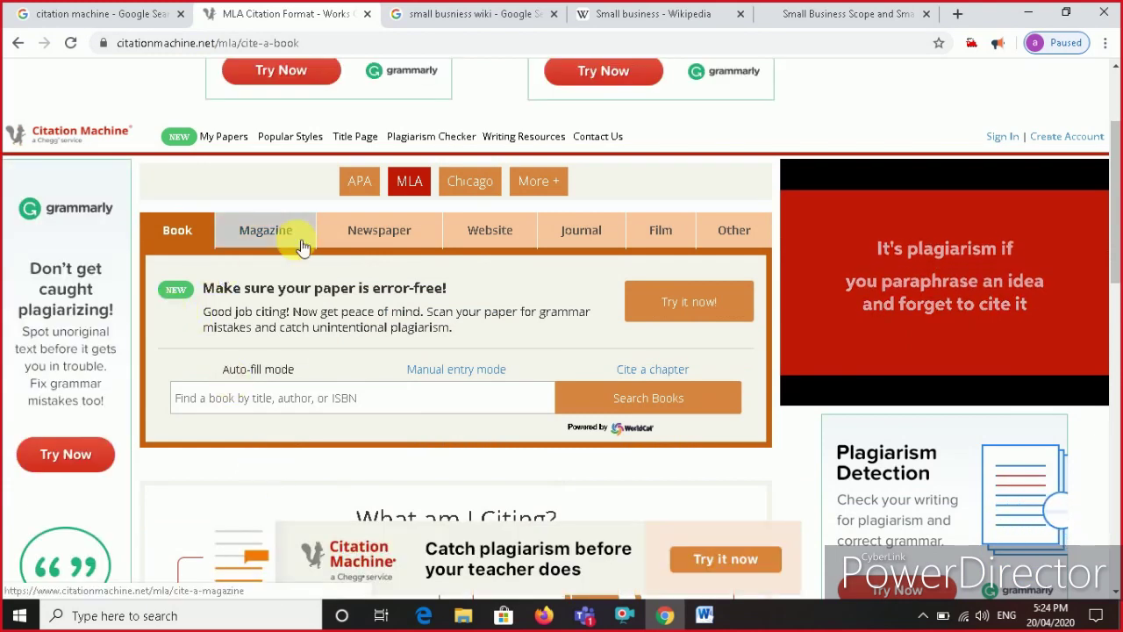
{"action": "left_click", "coordinate": [370, 186]}
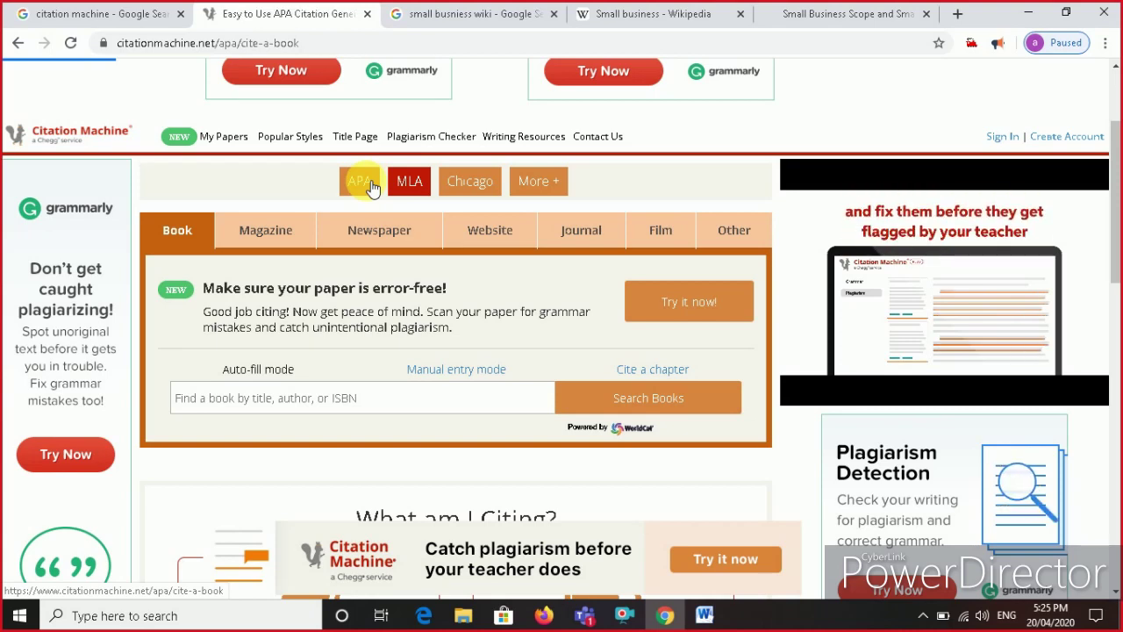
{"action": "scroll", "coordinate": [370, 186], "scroll_direction": "up", "scroll_amount": 2}
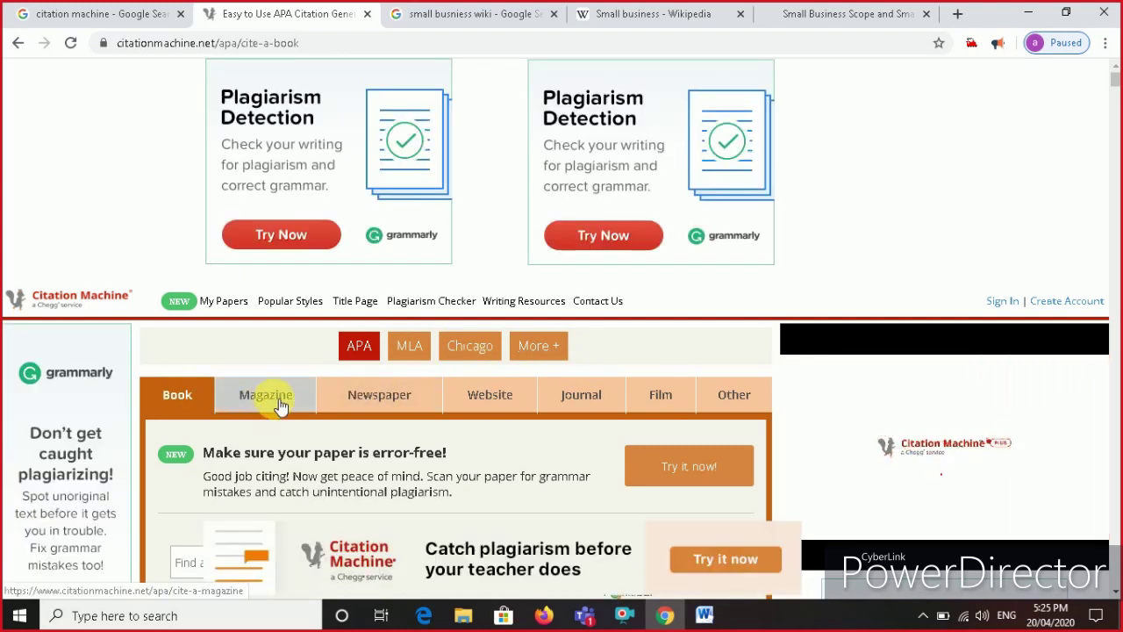
{"action": "left_click", "coordinate": [506, 401]}
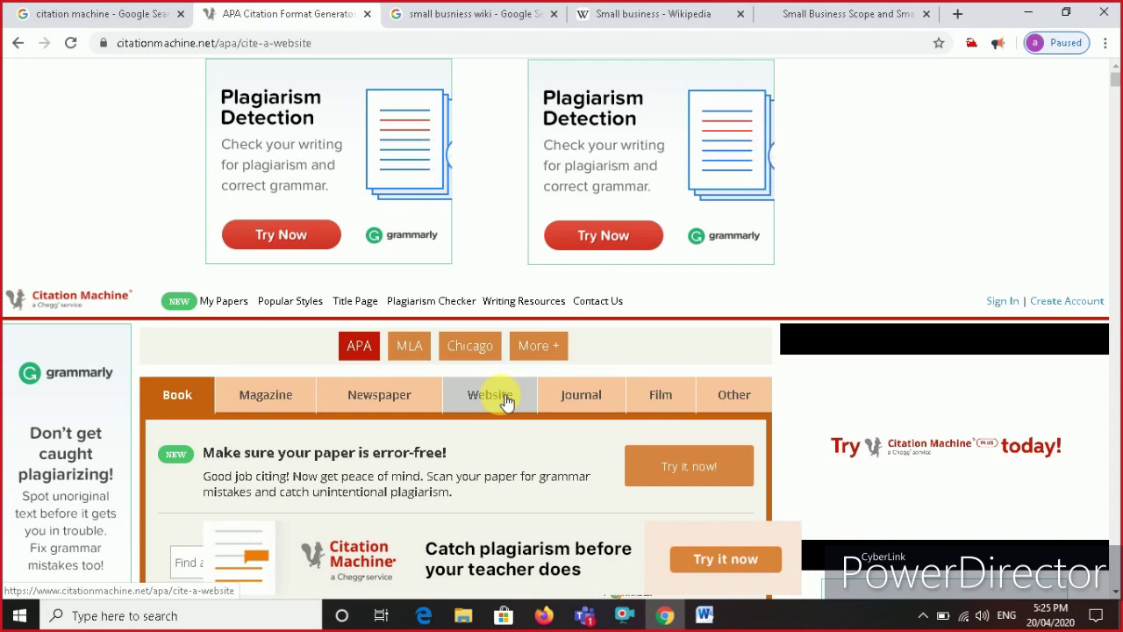
{"action": "scroll", "coordinate": [507, 401], "scroll_direction": "down", "scroll_amount": 2}
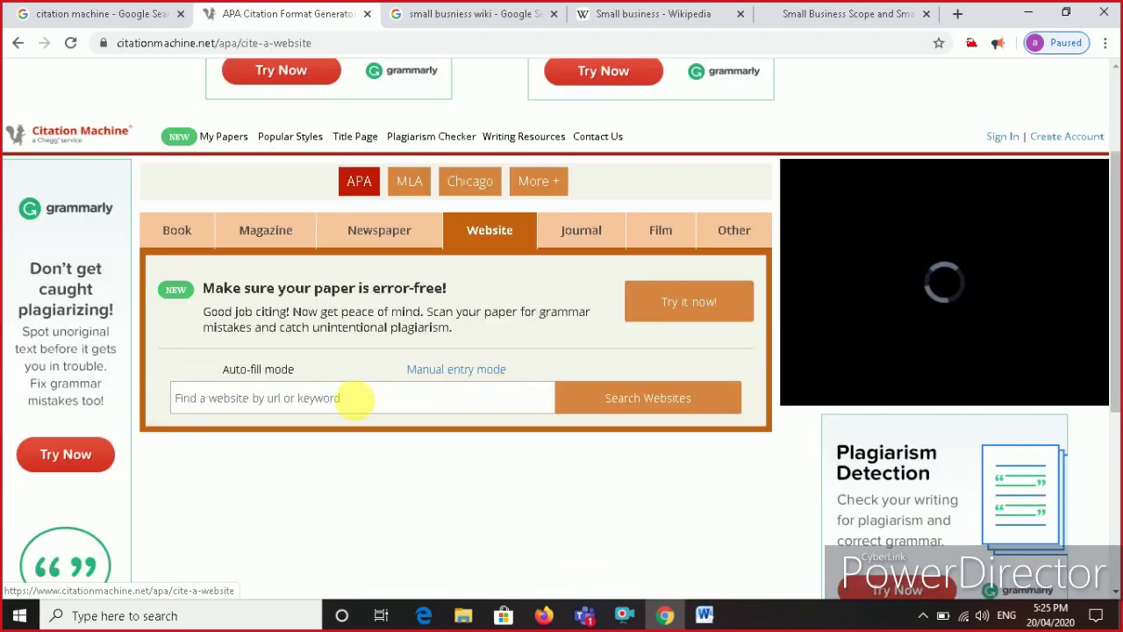
{"action": "left_click", "coordinate": [290, 398]}
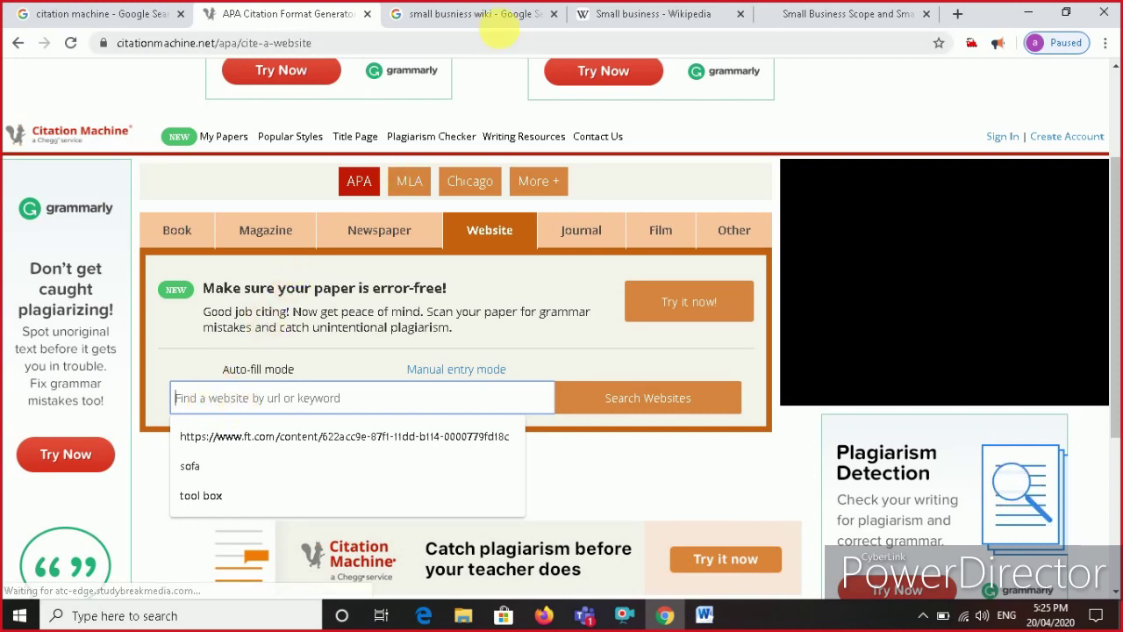
- Look over the introductory paragraph and web address of the Wikipedia article on Small business
{"action": "left_click", "coordinate": [651, 13]}
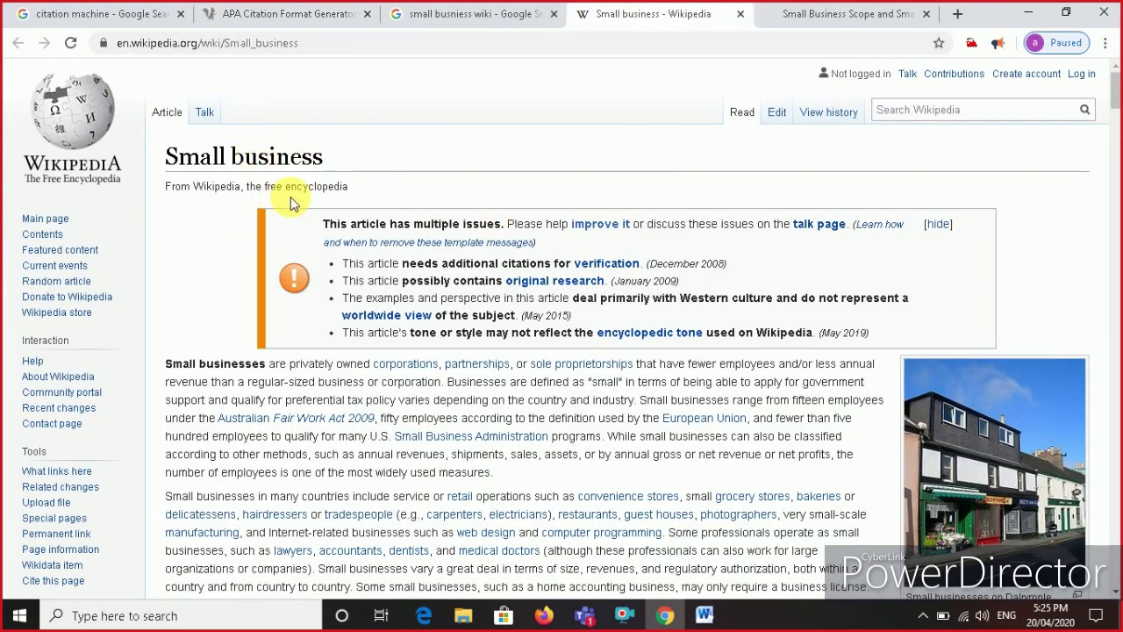
{"action": "left_click_drag", "start_coordinate": [165, 365], "coordinate": [518, 474]}
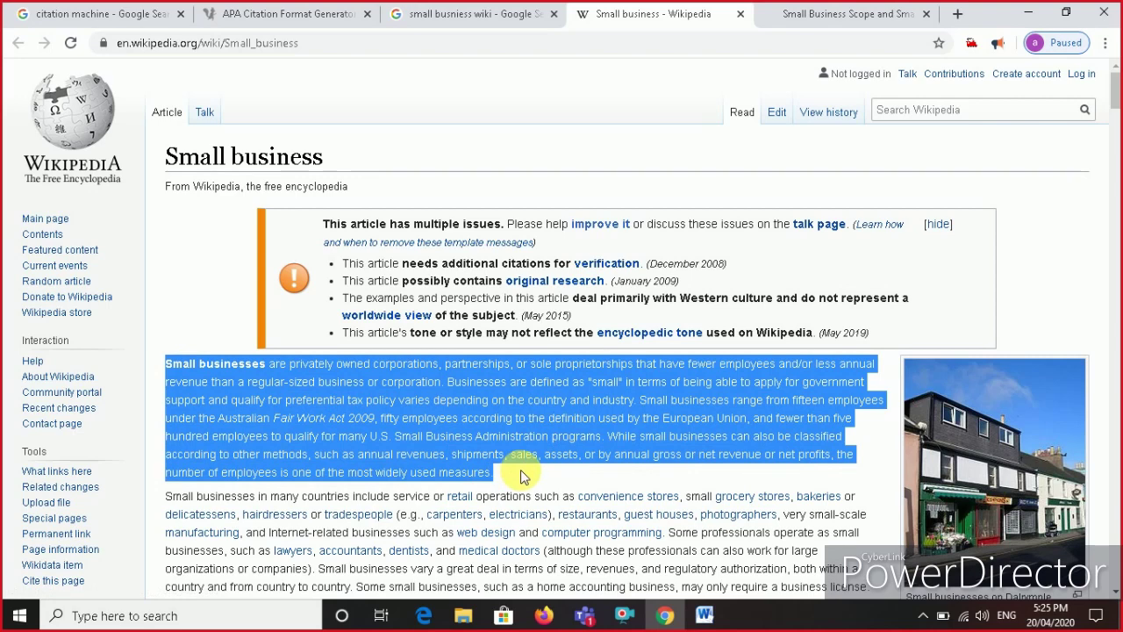
{"action": "left_click", "coordinate": [342, 43]}
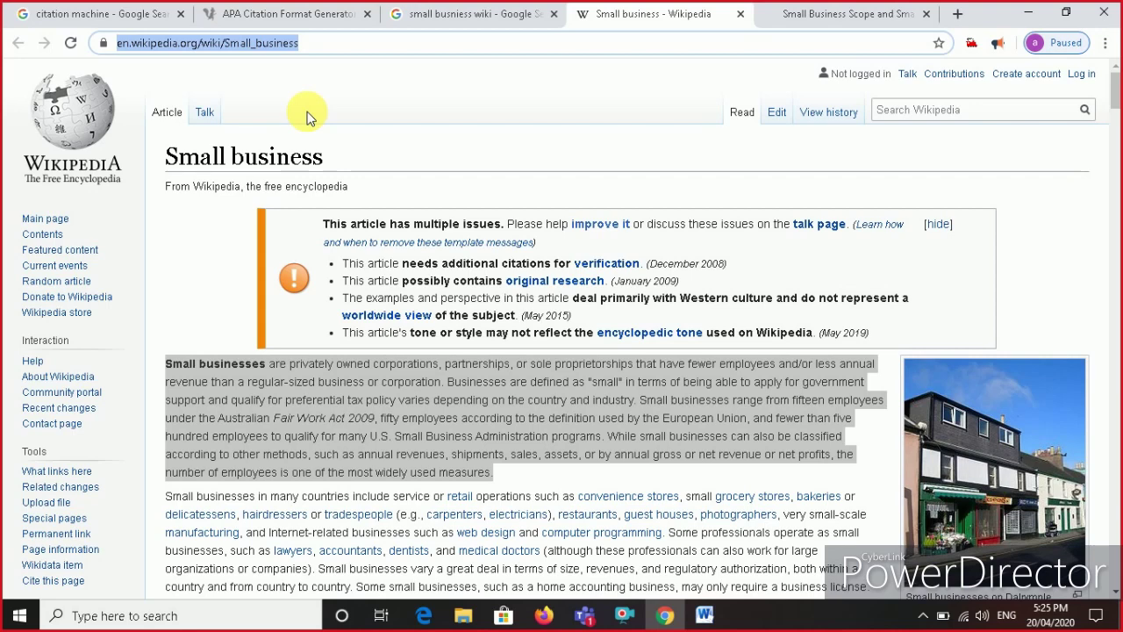
{"action": "left_click", "coordinate": [431, 397]}
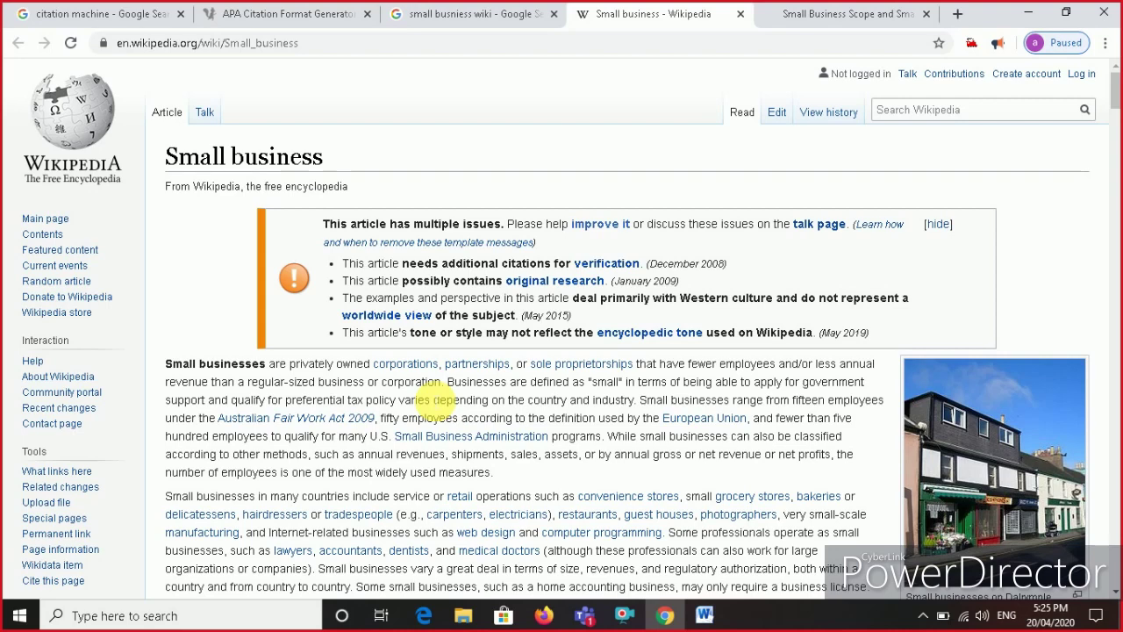
- Copy the web address of the More-For-Small-Business.com page on small business scope
{"action": "left_click", "coordinate": [816, 19]}
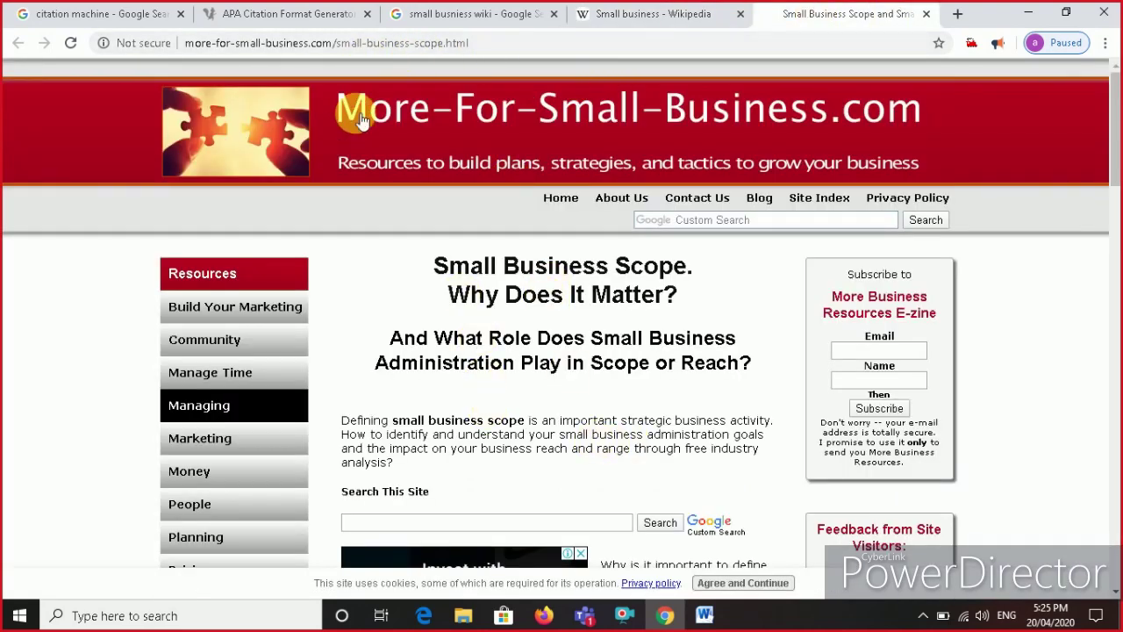
{"action": "left_click_drag", "start_coordinate": [342, 421], "coordinate": [465, 477]}
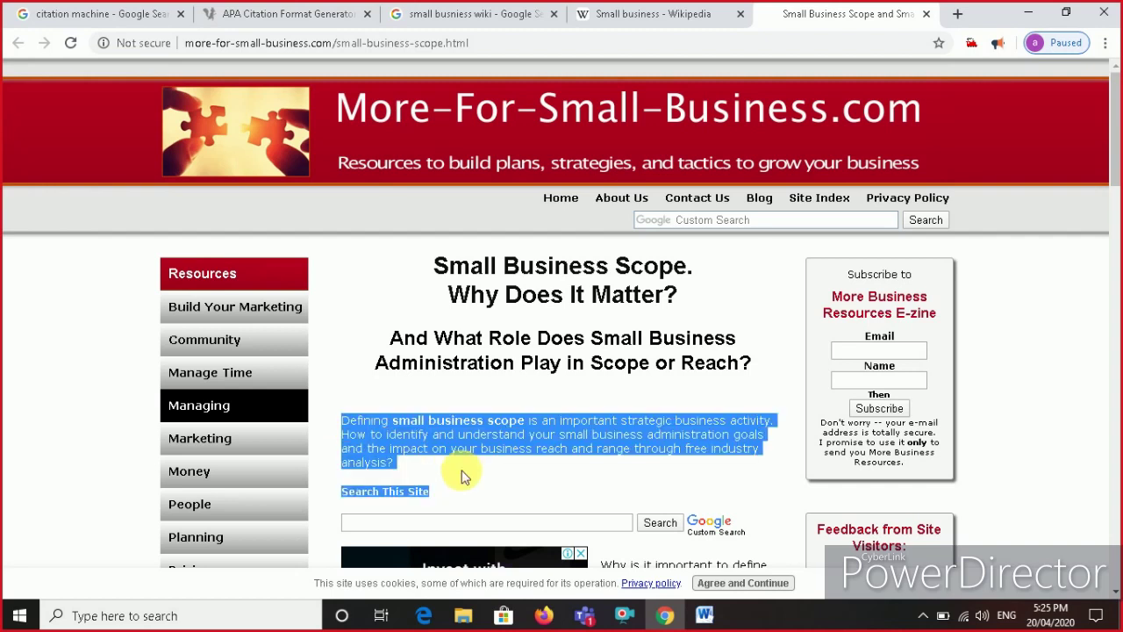
{"action": "left_click", "coordinate": [463, 471]}
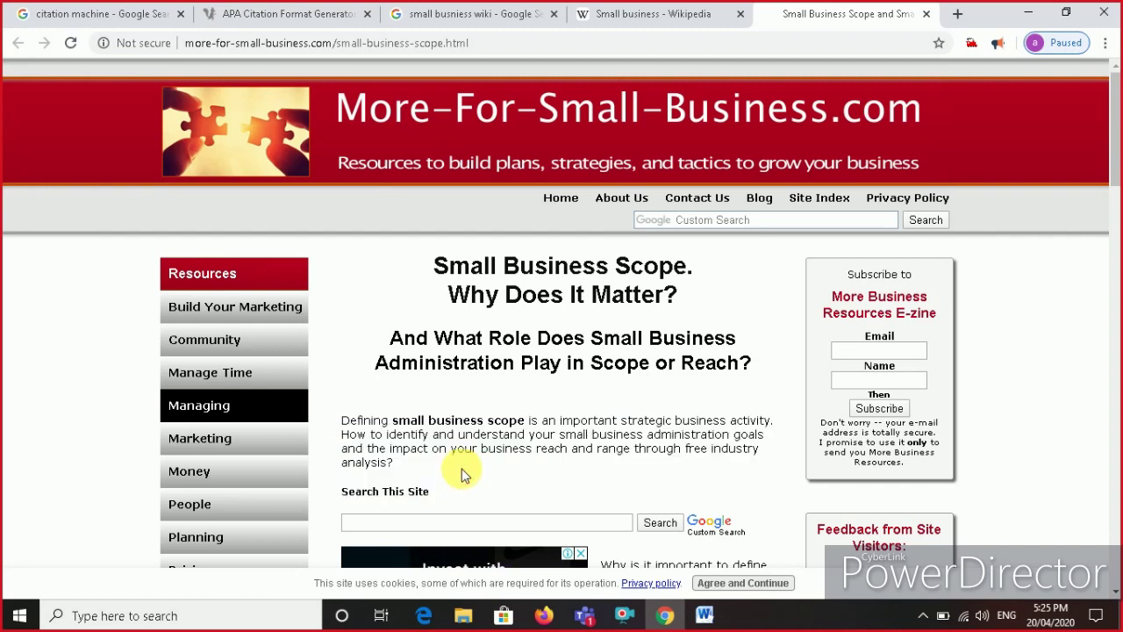
{"action": "left_click", "coordinate": [507, 46]}
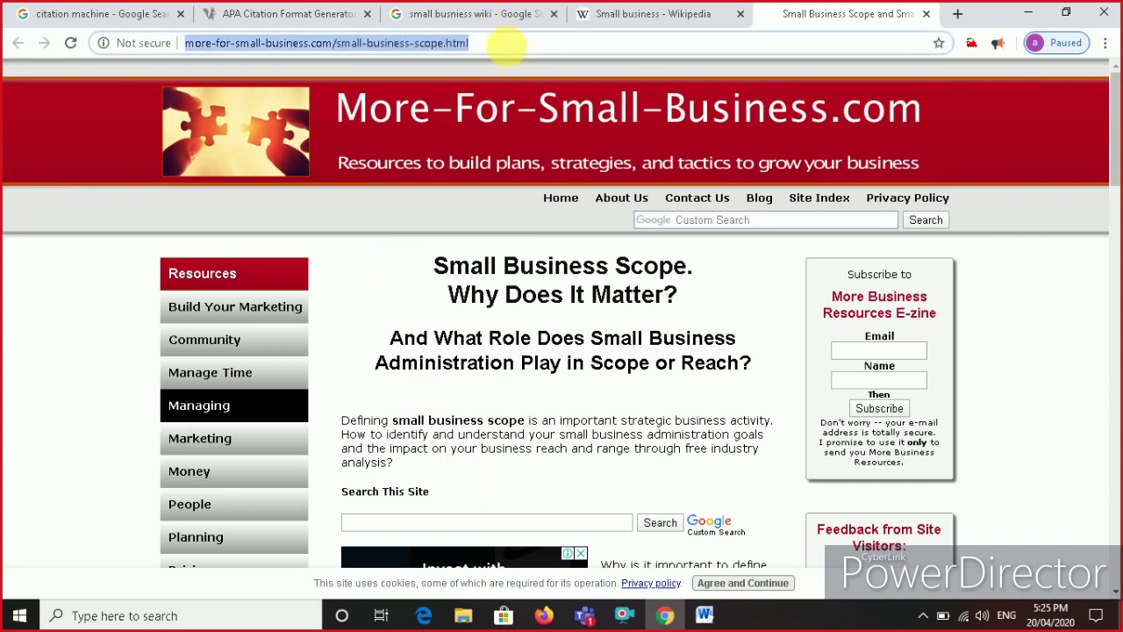
{"action": "left_click", "coordinate": [507, 46]}
{"action": "left_click", "coordinate": [507, 45]}
{"action": "key", "text": "ctrl+c"}
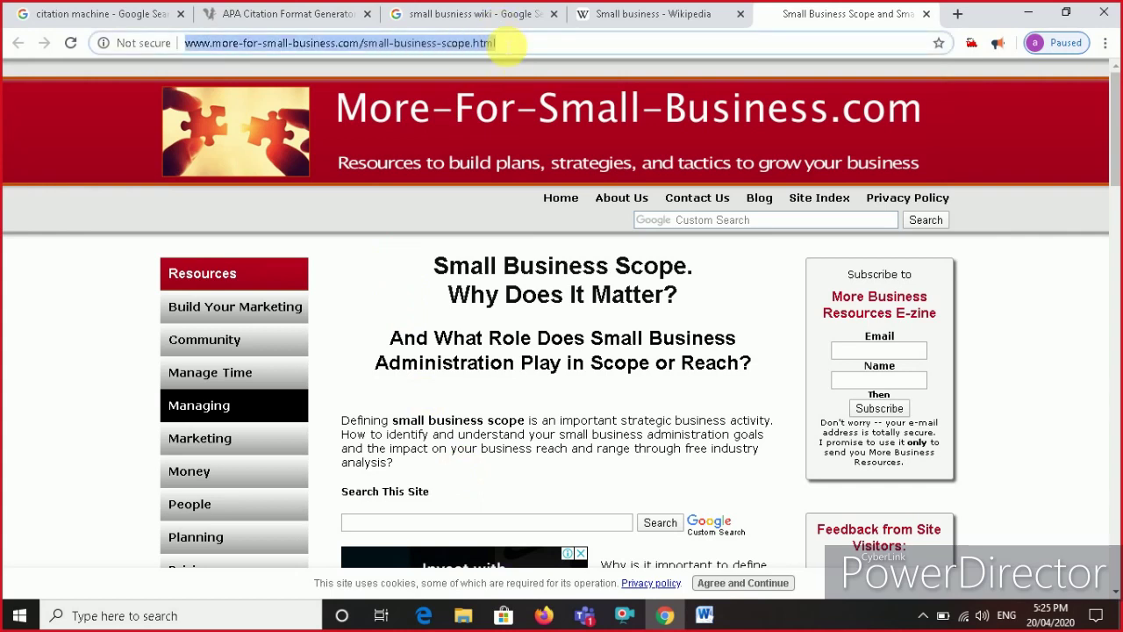
- Search Citation Machine's websites for the copied more-for-small-business.com address and select the matching source "Small Business Scope and Small Business Administration"
{"action": "left_click", "coordinate": [272, 18]}
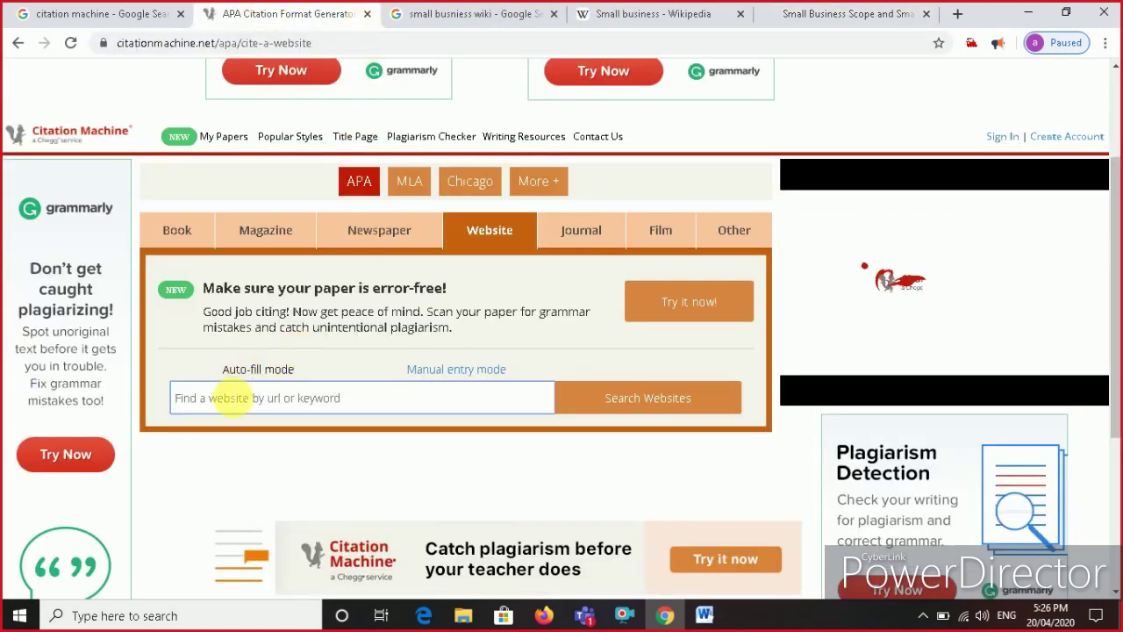
{"action": "left_click", "coordinate": [230, 400]}
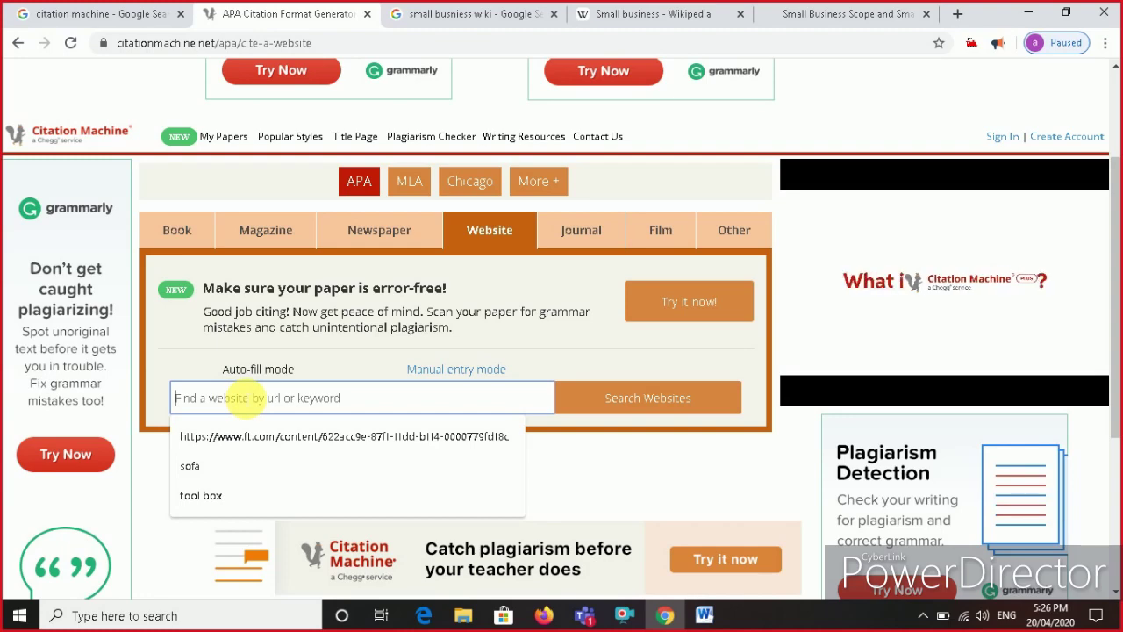
{"action": "key", "text": "ctrl+v"}
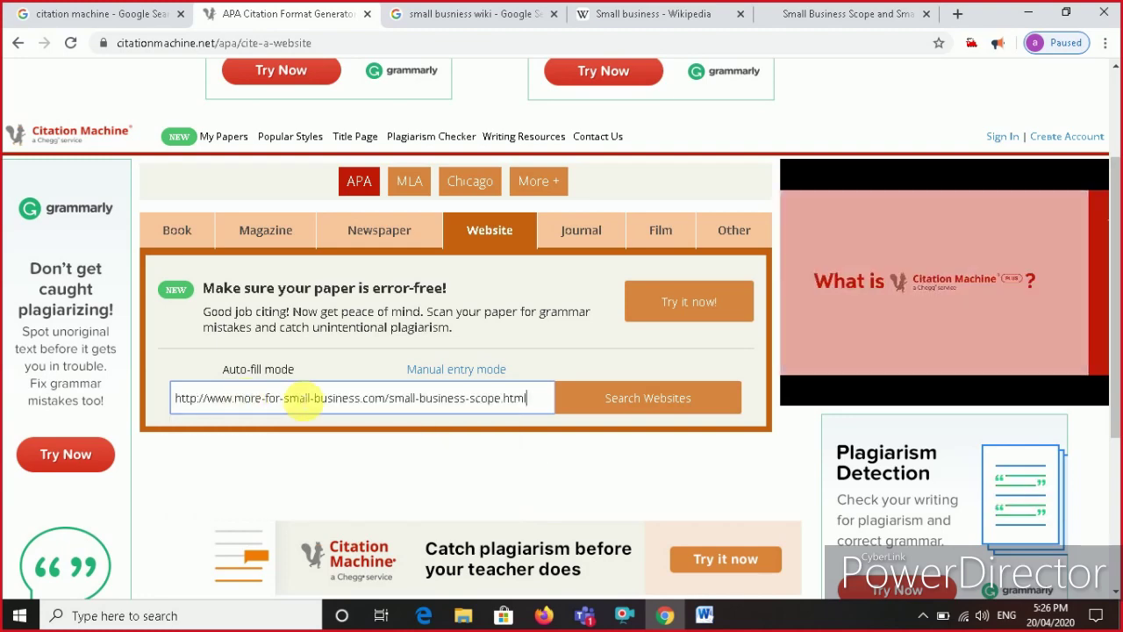
{"action": "left_click", "coordinate": [614, 400]}
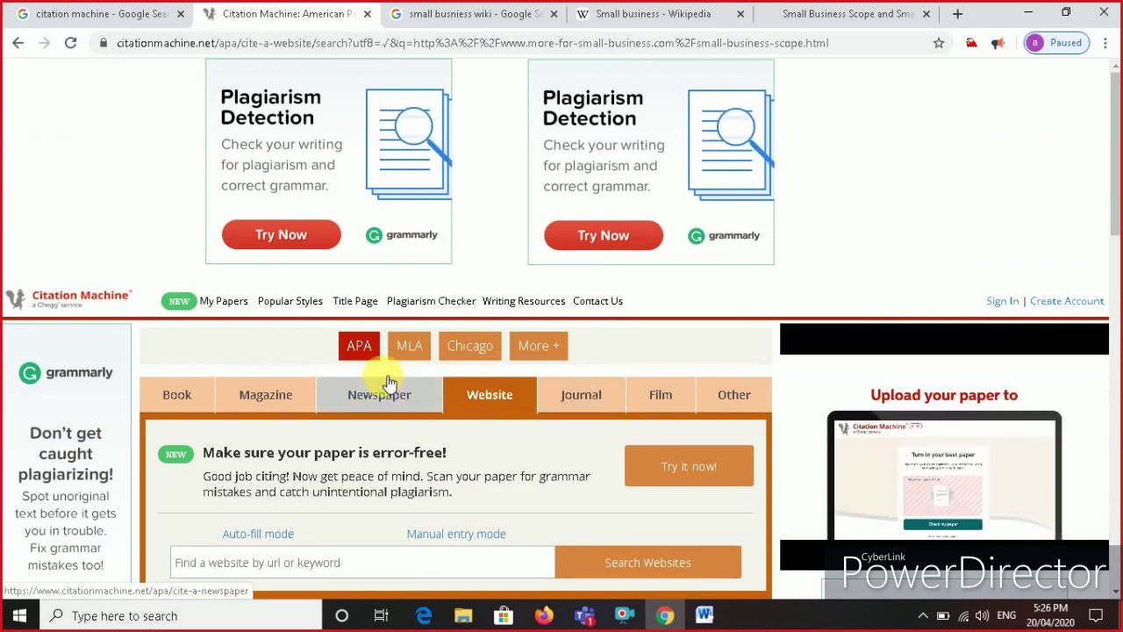
{"action": "scroll", "coordinate": [383, 375], "scroll_direction": "down", "scroll_amount": 2}
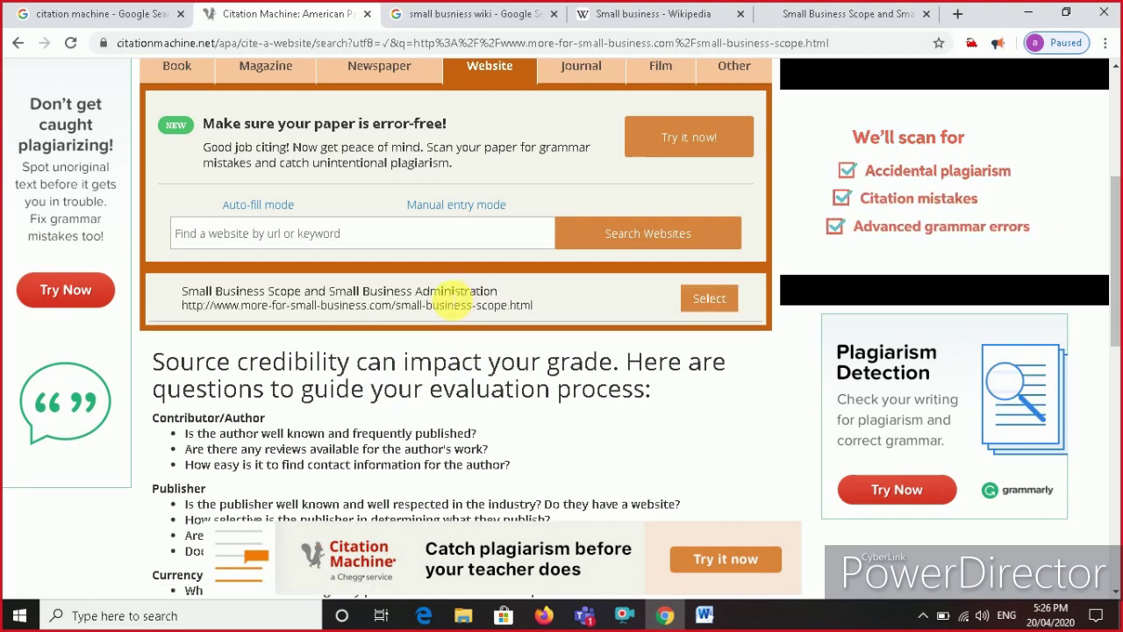
{"action": "left_click", "coordinate": [702, 299]}
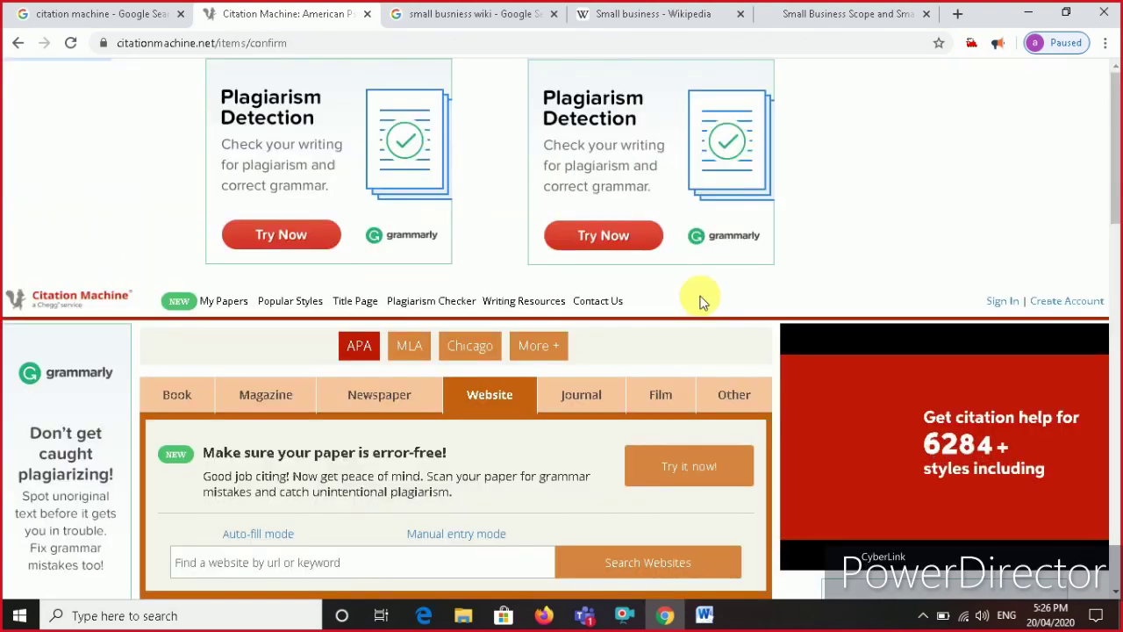
- Review the found and missing citation data for the selected website and continue to the final step
{"action": "scroll", "coordinate": [311, 366], "scroll_direction": "down", "scroll_amount": 2}
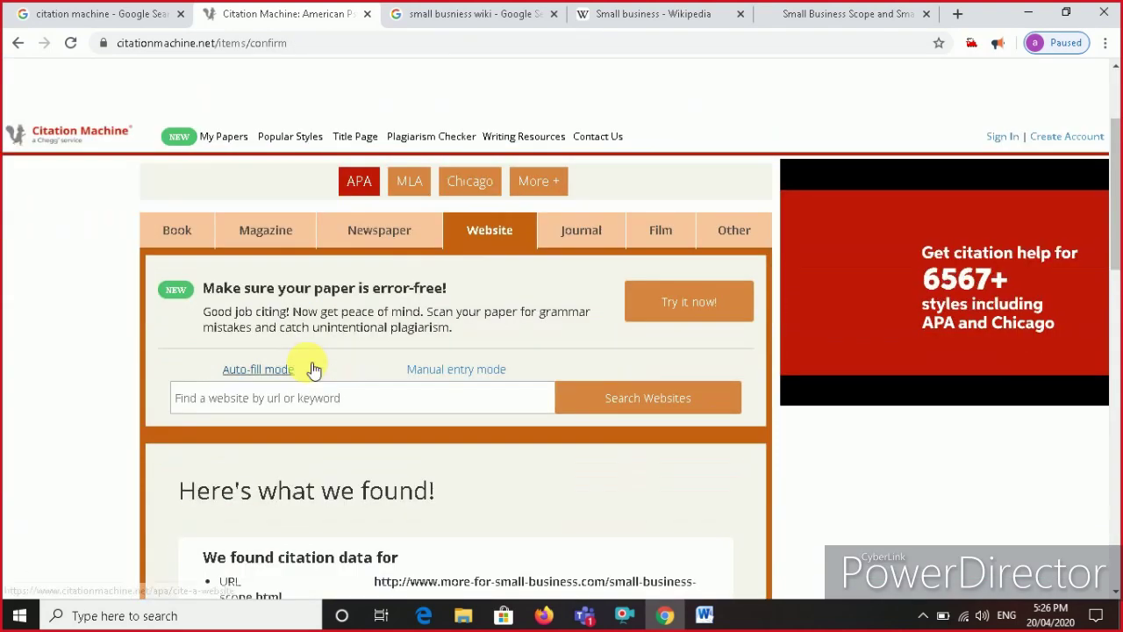
{"action": "scroll", "coordinate": [311, 368], "scroll_direction": "down", "scroll_amount": 4}
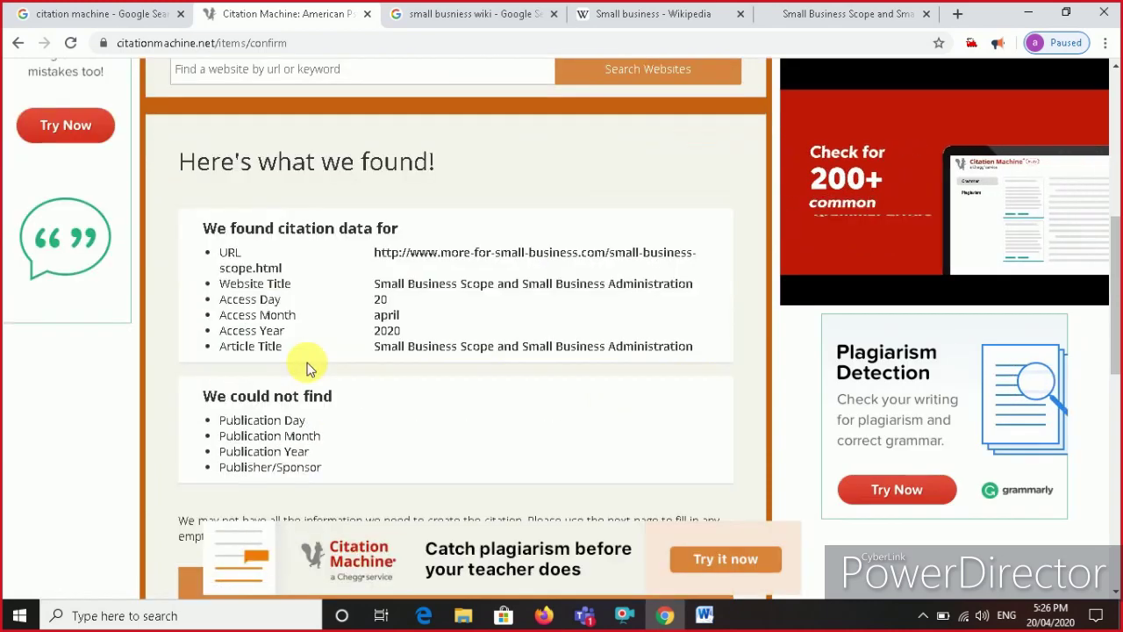
{"action": "scroll", "coordinate": [310, 364], "scroll_direction": "down", "scroll_amount": 1}
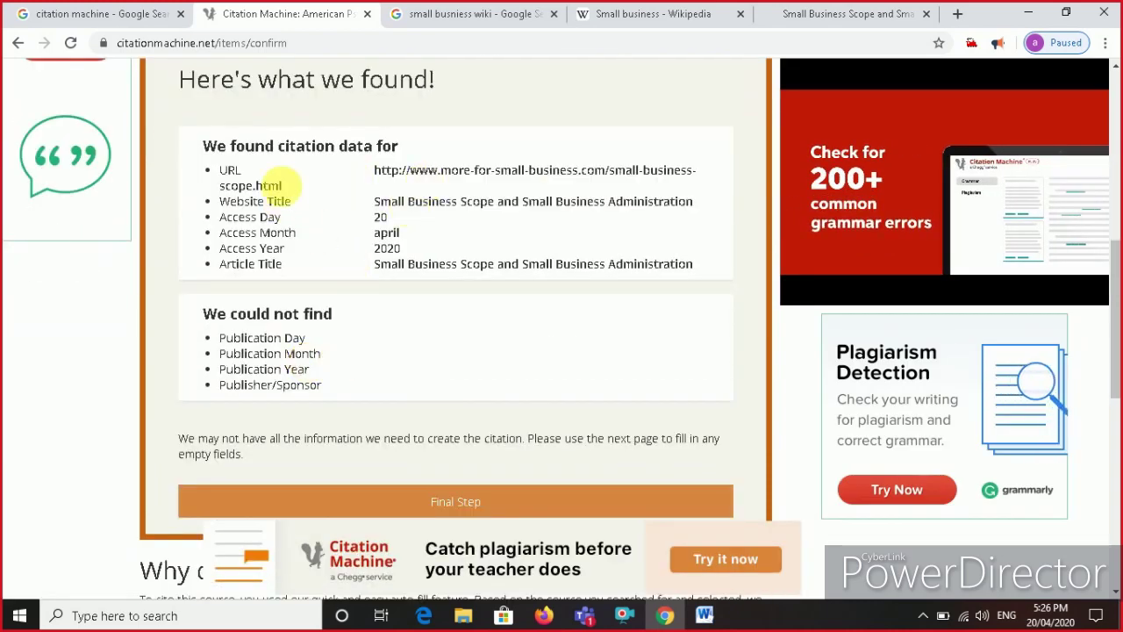
{"action": "left_click_drag", "start_coordinate": [375, 171], "coordinate": [409, 243]}
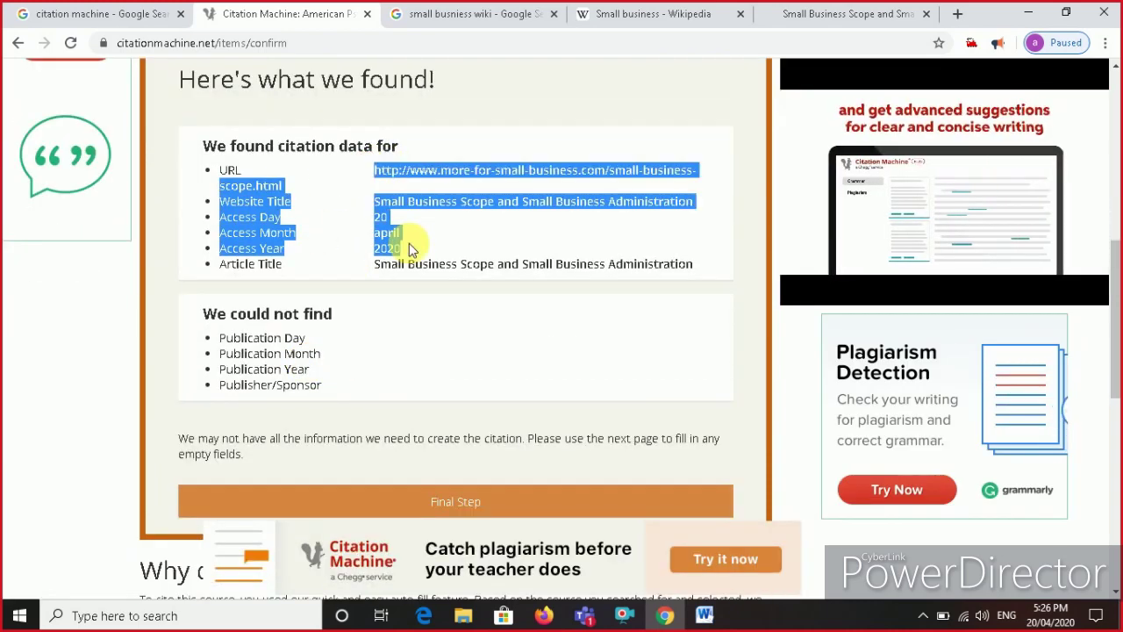
{"action": "scroll", "coordinate": [409, 243], "scroll_direction": "down", "scroll_amount": 3}
{"action": "left_click", "coordinate": [444, 255]}
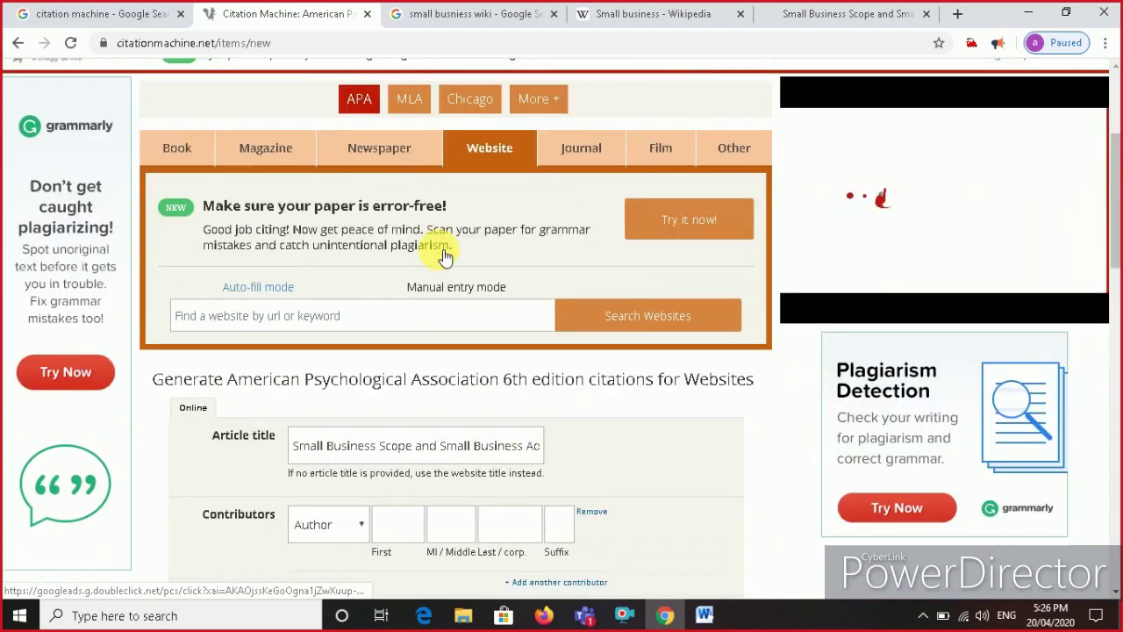
- Set the website citation's date accessed to 20 April 2020
{"action": "scroll", "coordinate": [445, 255], "scroll_direction": "down", "scroll_amount": 3}
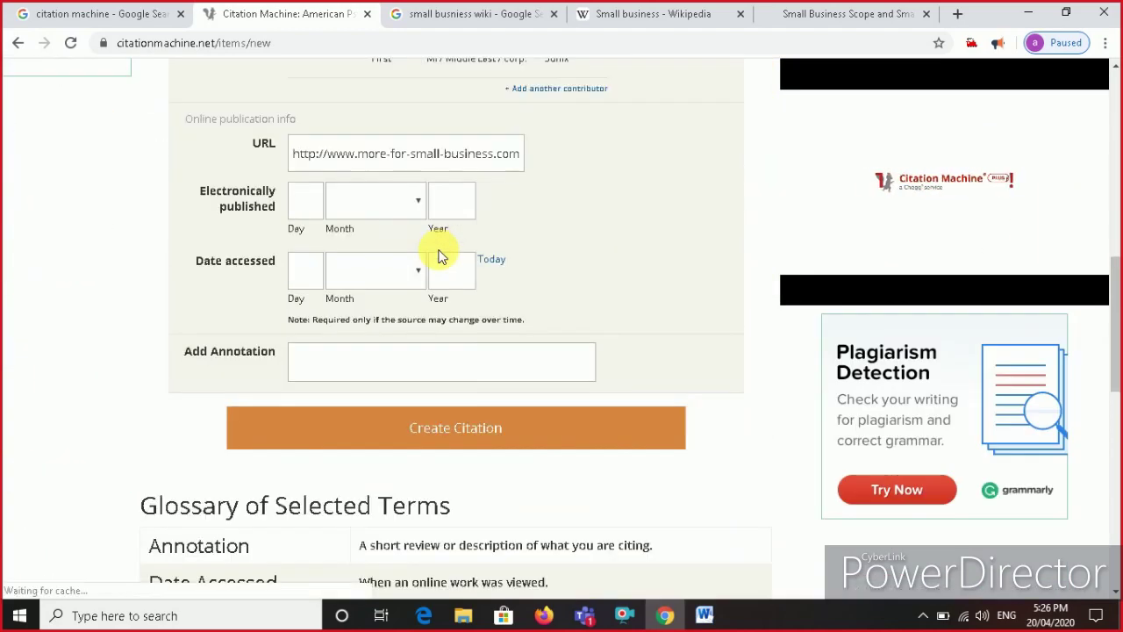
{"action": "scroll", "coordinate": [442, 255], "scroll_direction": "up", "scroll_amount": 3}
{"action": "scroll", "coordinate": [439, 255], "scroll_direction": "down", "scroll_amount": 2}
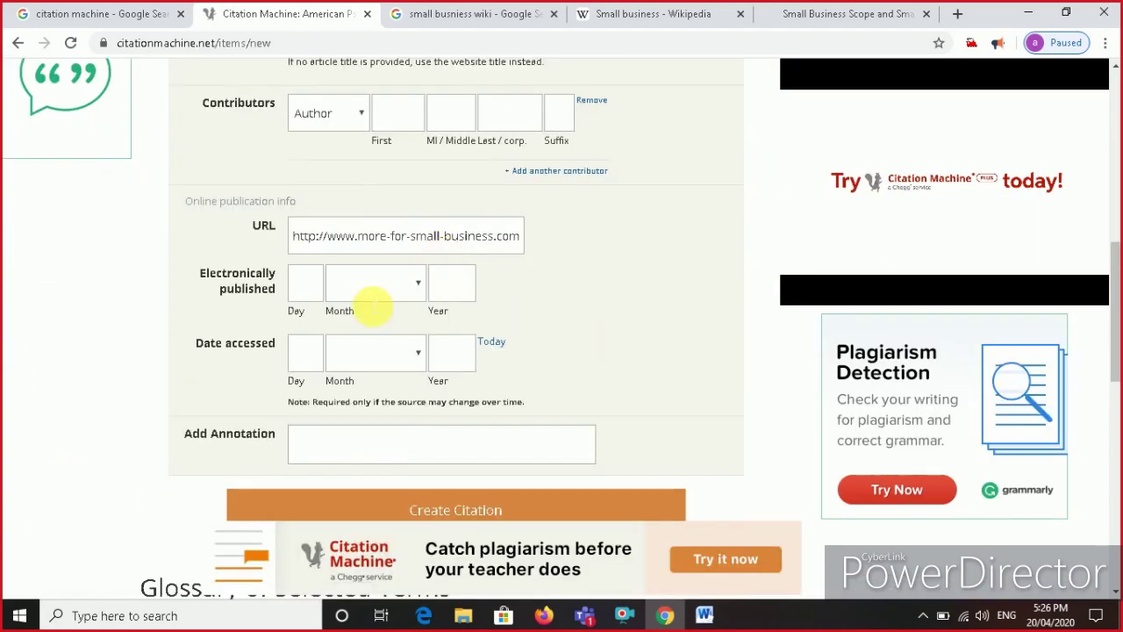
{"action": "left_click", "coordinate": [309, 355]}
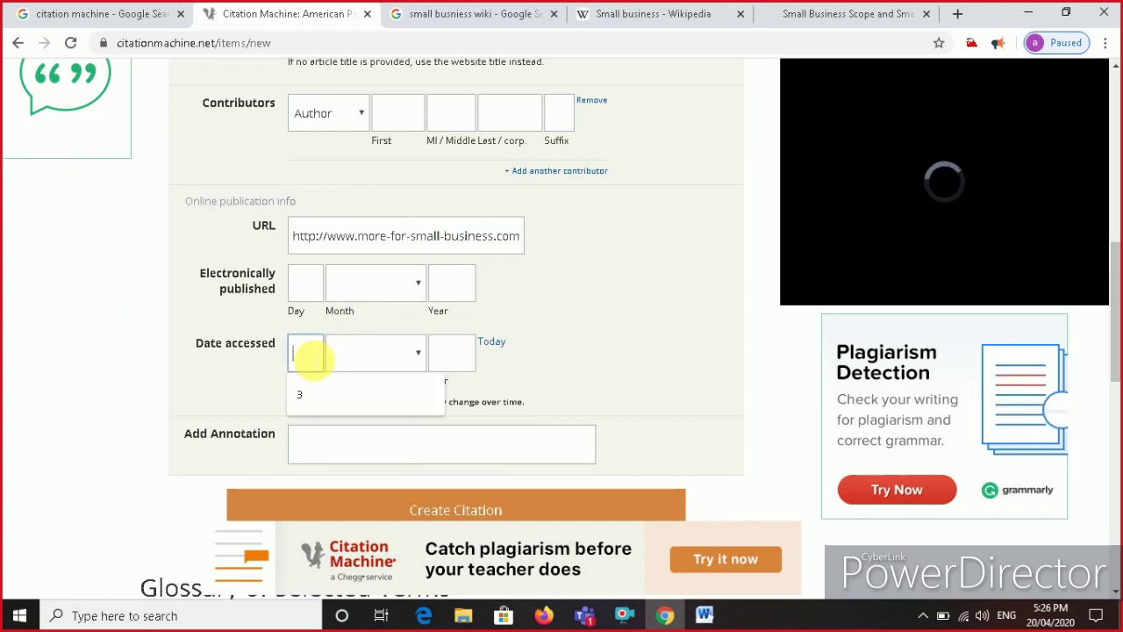
{"action": "type", "text": "20"}
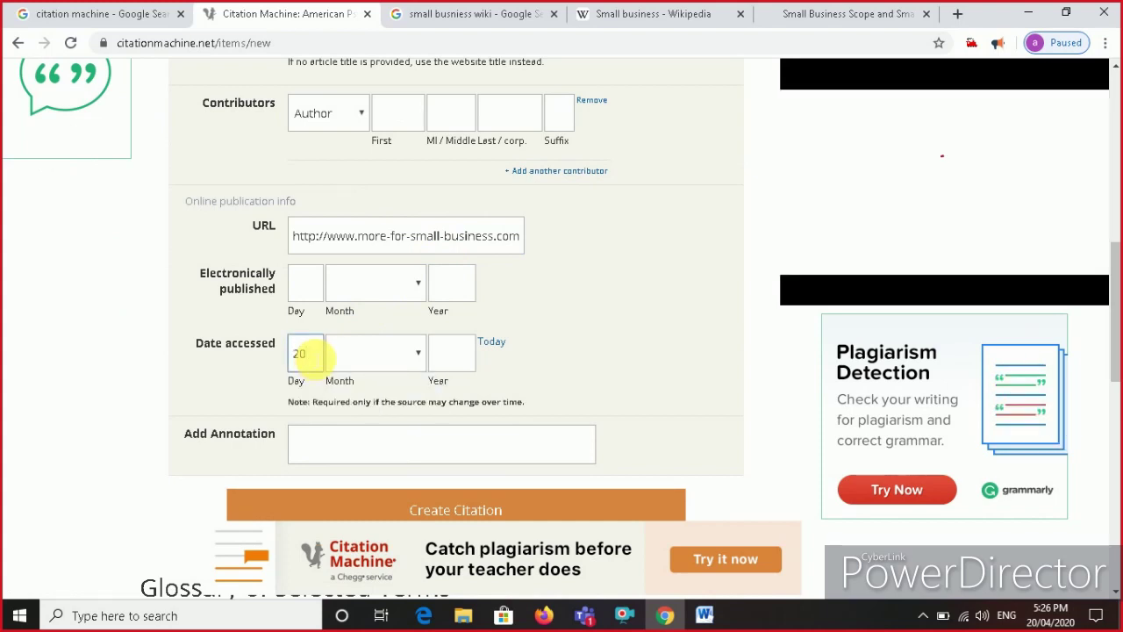
{"action": "left_click", "coordinate": [393, 359]}
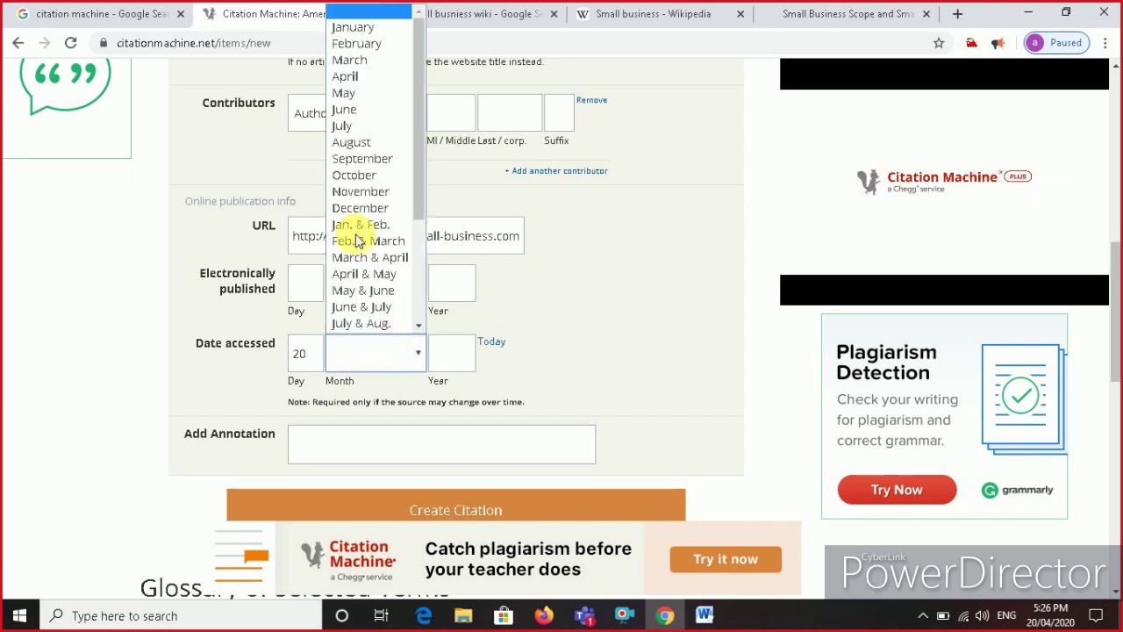
{"action": "left_click", "coordinate": [345, 77]}
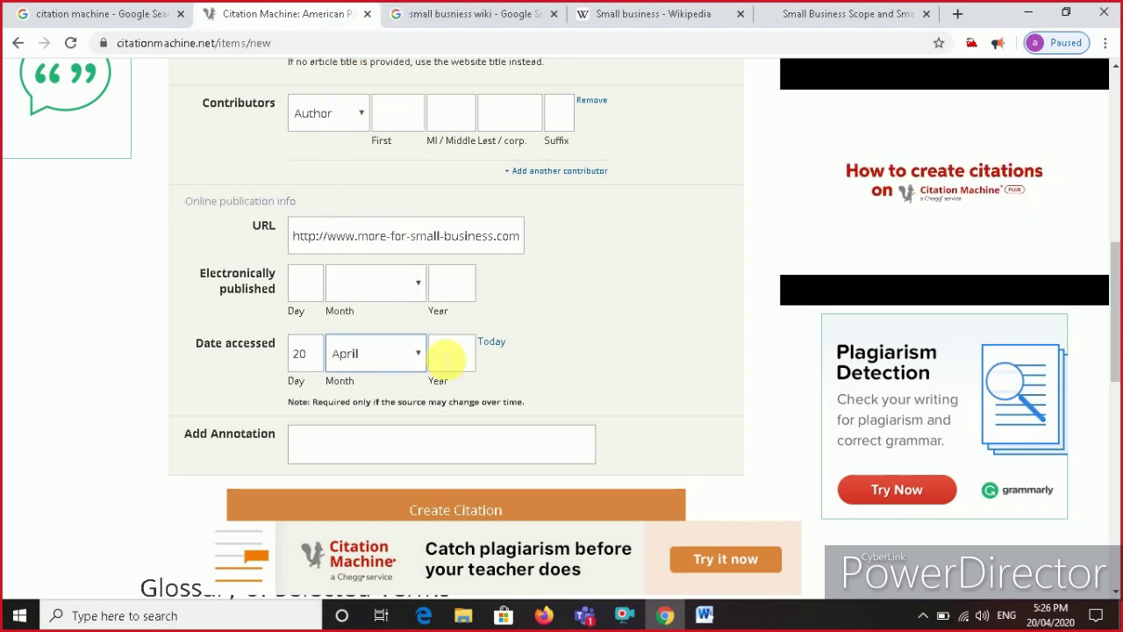
{"action": "left_click", "coordinate": [446, 353]}
{"action": "type", "text": "2020"}
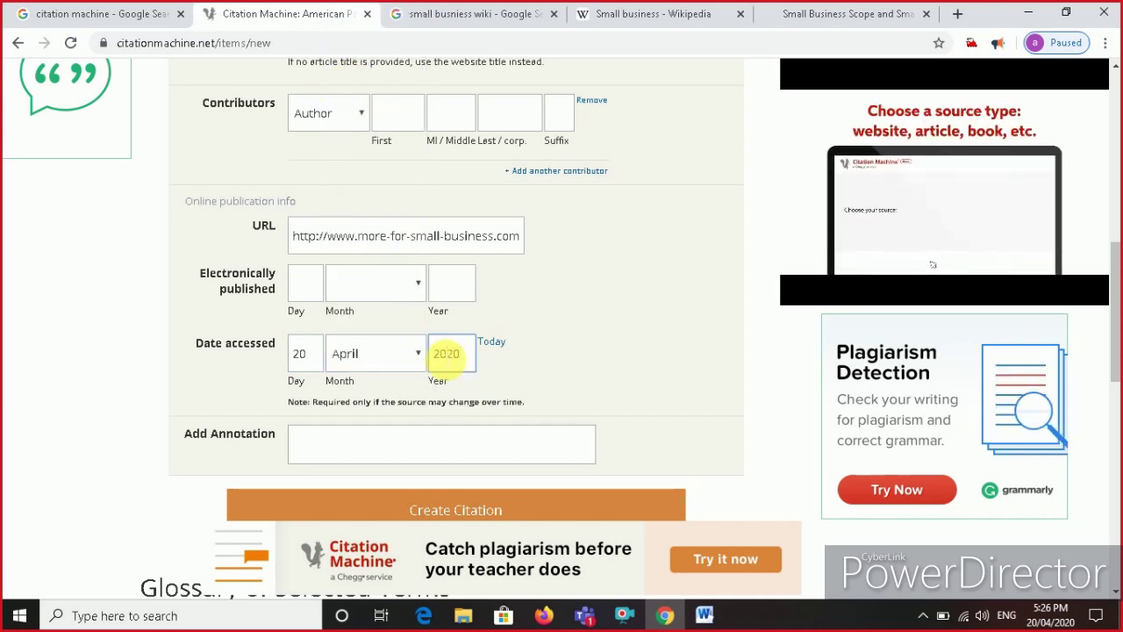
- Check the date accessed and create the citation from the completed website form
{"action": "double_click", "coordinate": [299, 353]}
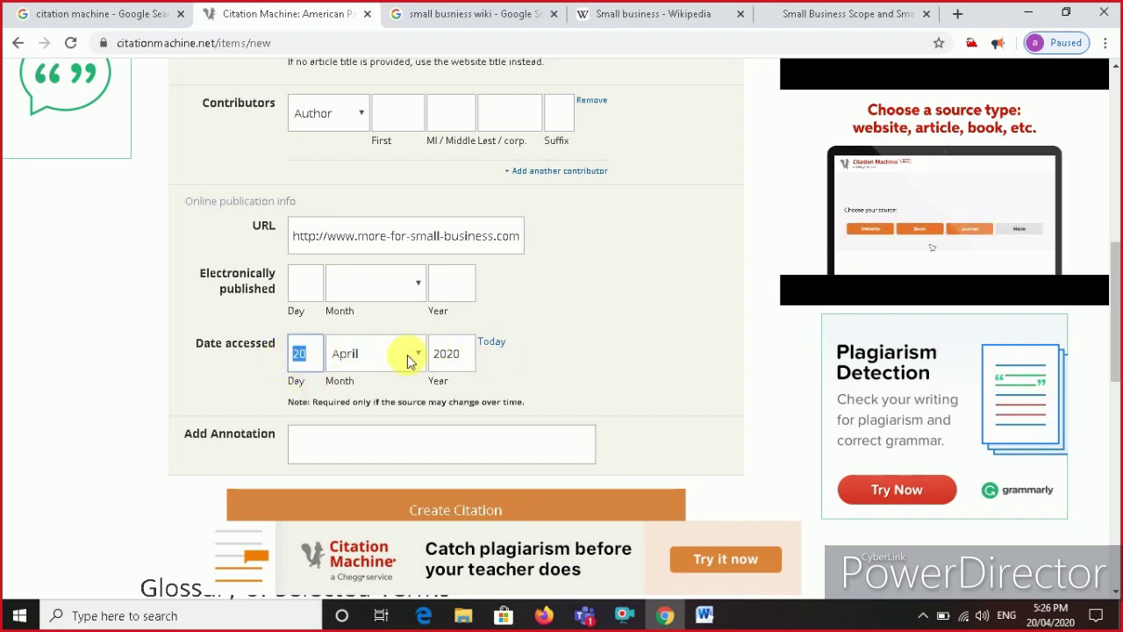
{"action": "left_click", "coordinate": [596, 370]}
{"action": "scroll", "coordinate": [597, 368], "scroll_direction": "down", "scroll_amount": 1}
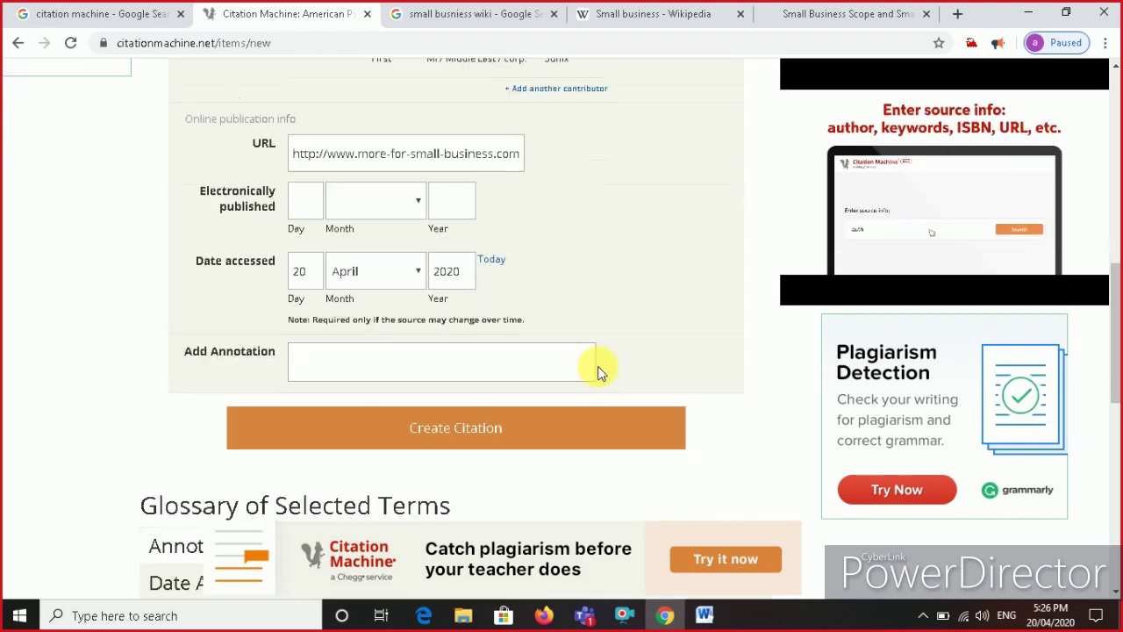
{"action": "left_click", "coordinate": [475, 429]}
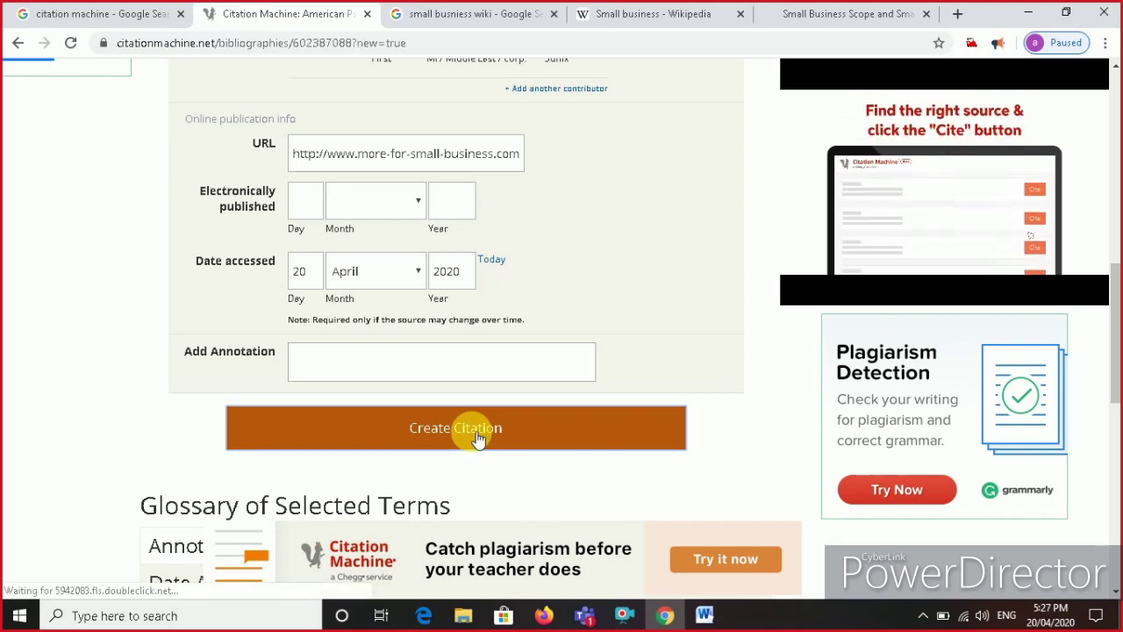
{"action": "scroll", "coordinate": [442, 407], "scroll_direction": "down", "scroll_amount": 3}
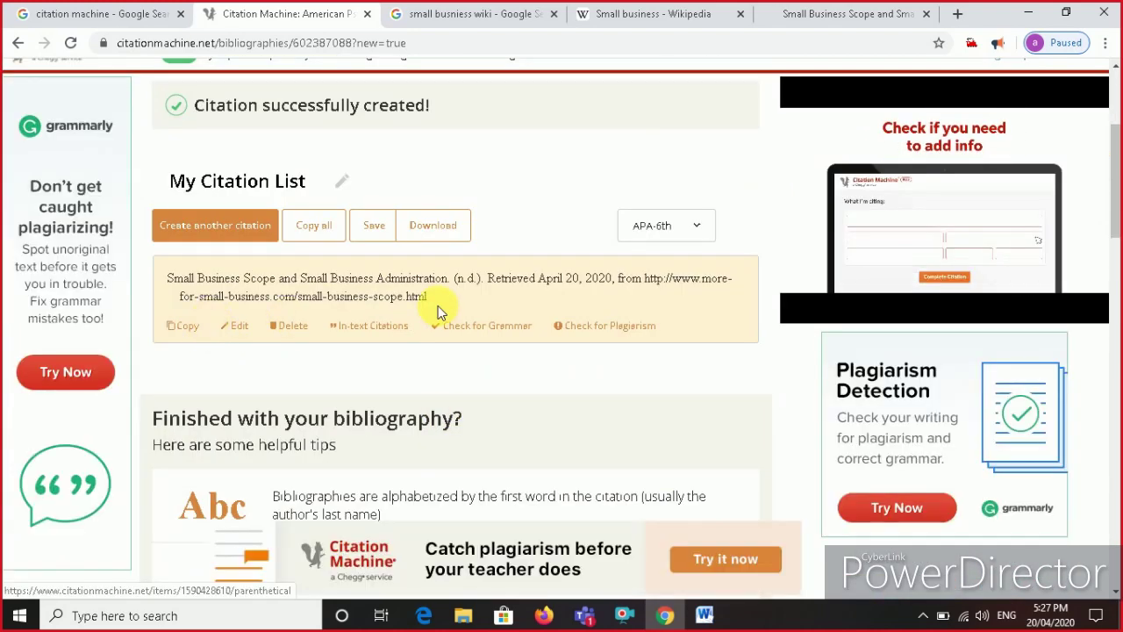
- Review the new citation's text and retrieval date, and copy the citation to the clipboard
{"action": "left_click_drag", "start_coordinate": [170, 278], "coordinate": [441, 299]}
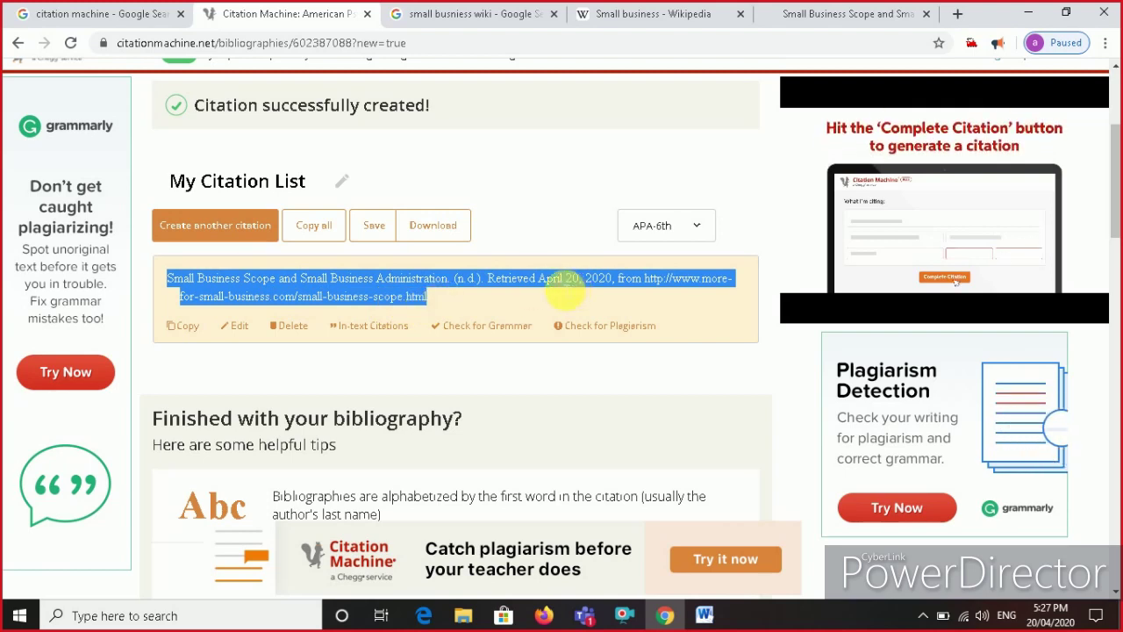
{"action": "left_click", "coordinate": [556, 288]}
{"action": "left_click_drag", "start_coordinate": [541, 279], "coordinate": [612, 281]}
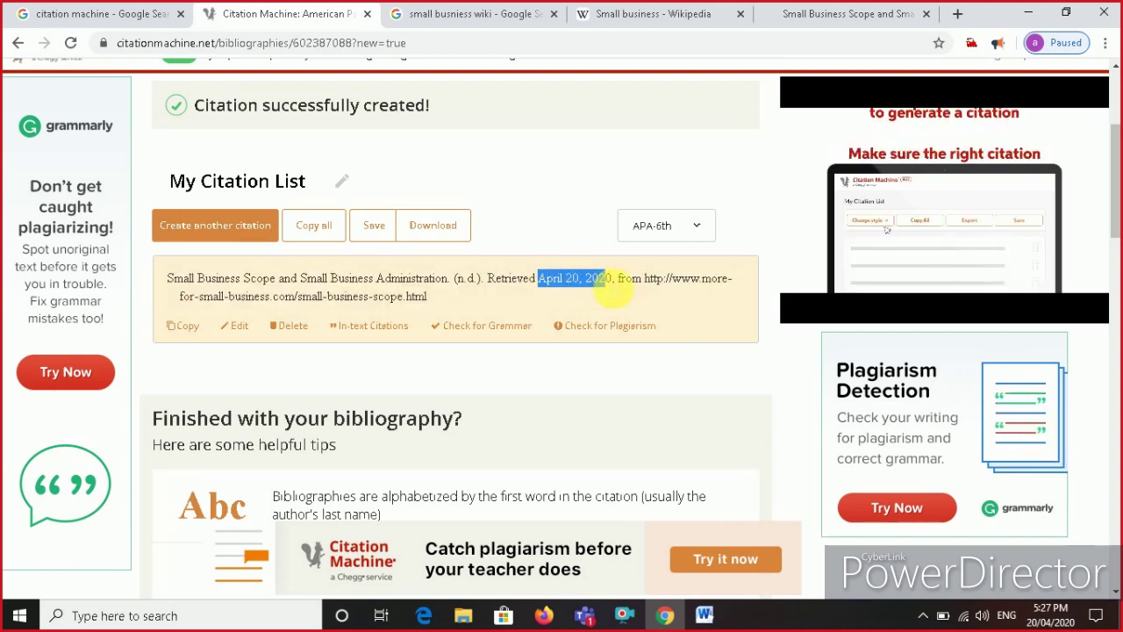
{"action": "left_click", "coordinate": [318, 298]}
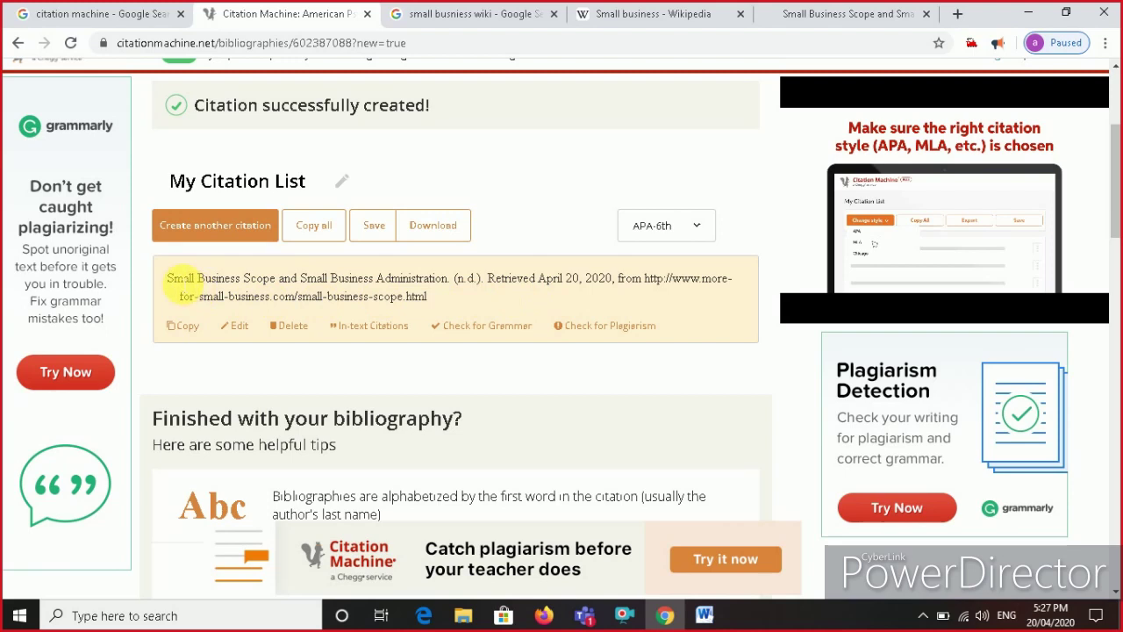
{"action": "left_click_drag", "start_coordinate": [194, 281], "coordinate": [455, 294]}
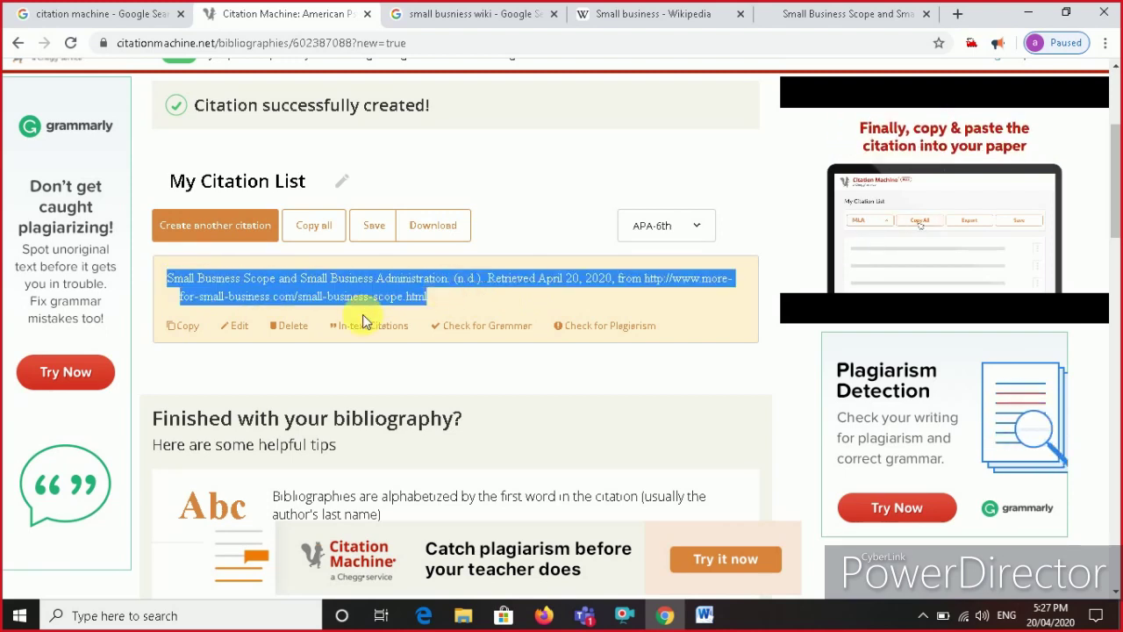
{"action": "left_click", "coordinate": [184, 325]}
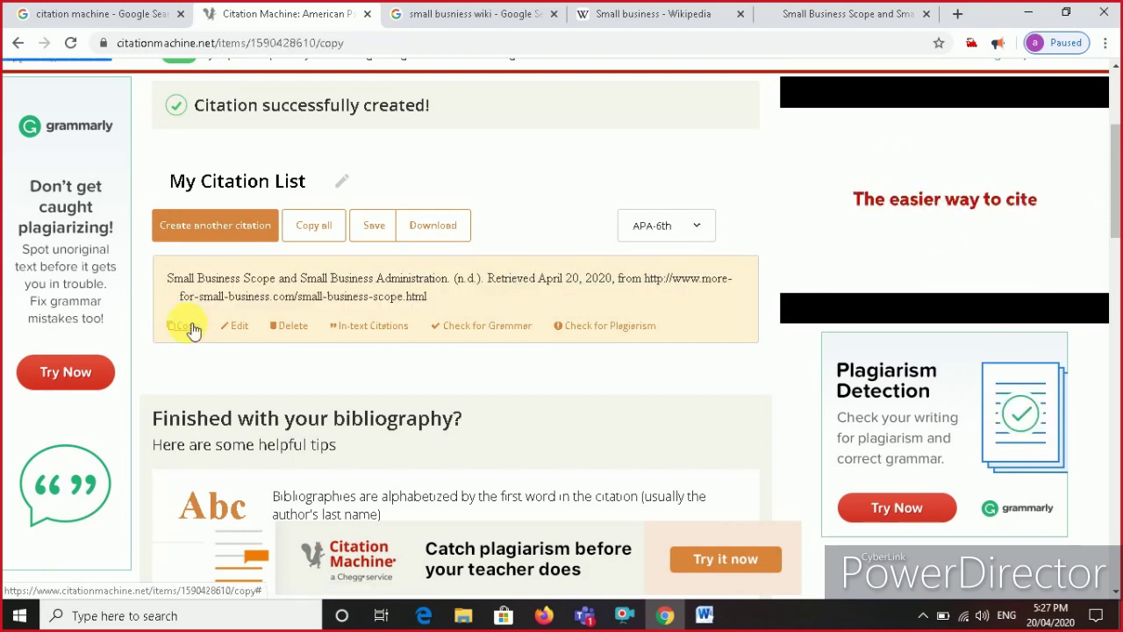
{"action": "scroll", "coordinate": [339, 402], "scroll_direction": "down", "scroll_amount": 2}
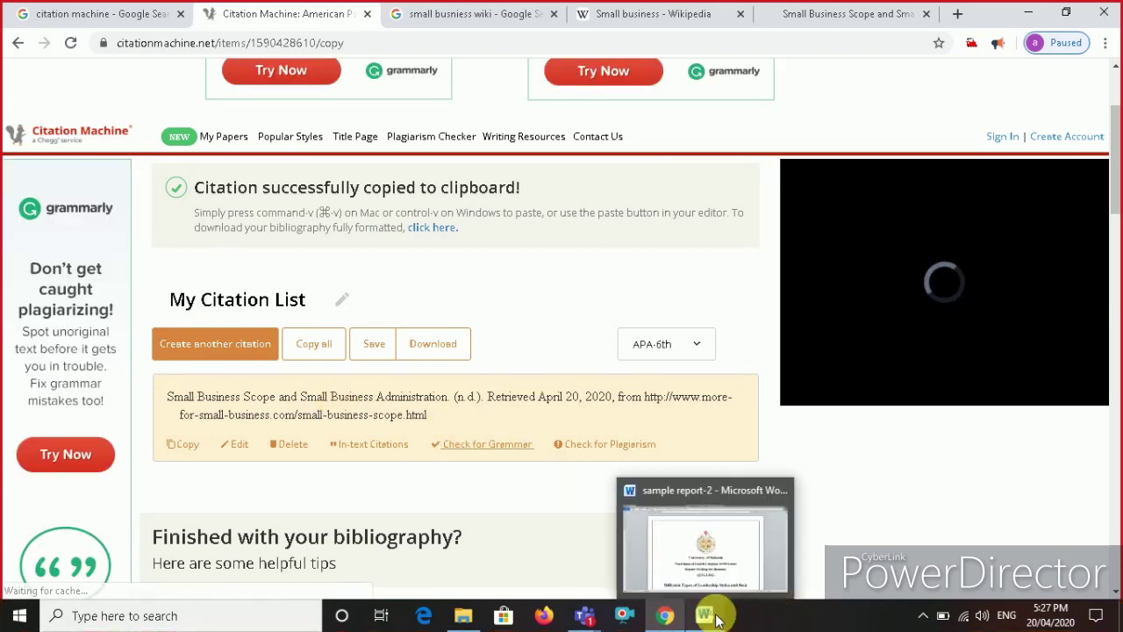
- Switch to the Word document sample report-2 and paste the copied citation as a new first entry under the References heading
{"action": "left_click", "coordinate": [696, 576]}
{"action": "scroll", "coordinate": [614, 452], "scroll_direction": "down", "scroll_amount": 7}
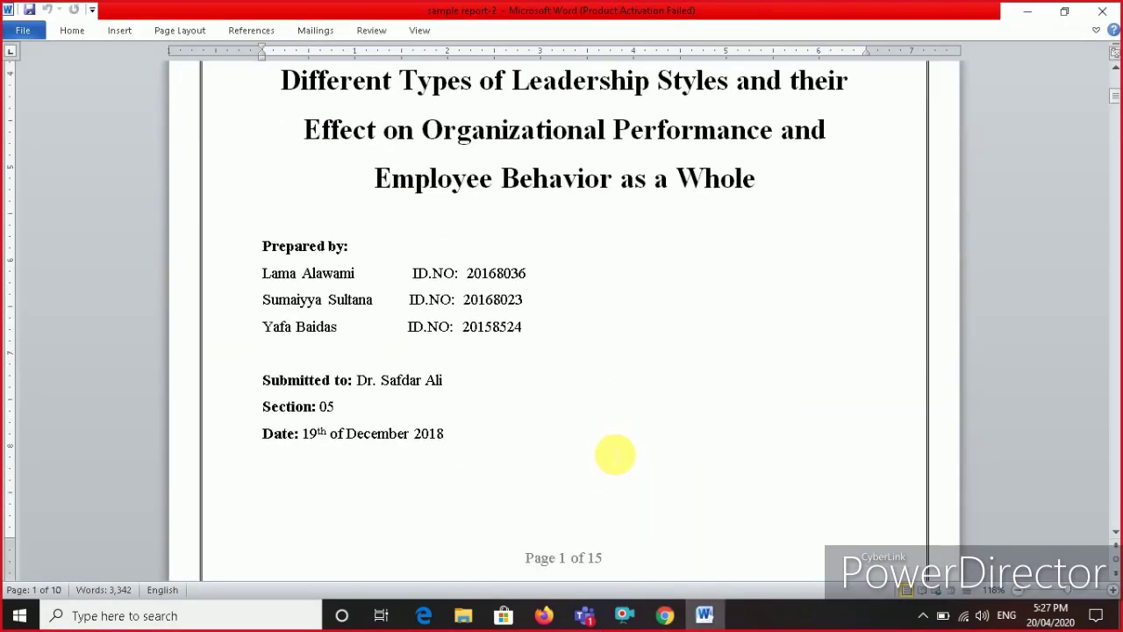
{"action": "left_click_drag", "start_coordinate": [1114, 99], "coordinate": [1070, 488]}
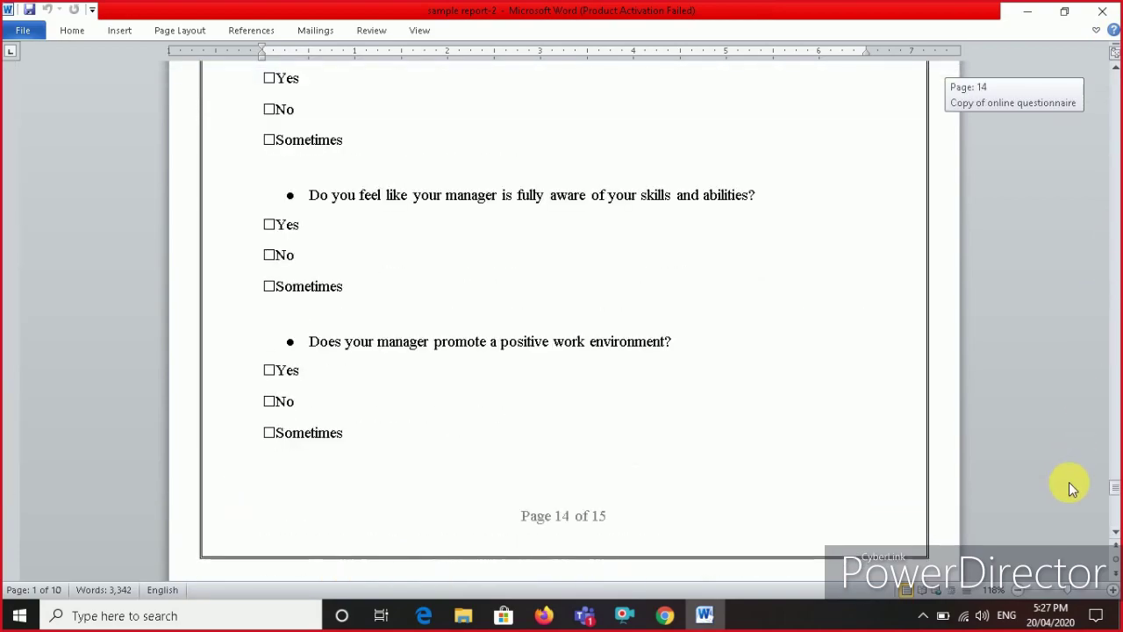
{"action": "scroll", "coordinate": [590, 399], "scroll_direction": "up", "scroll_amount": 20}
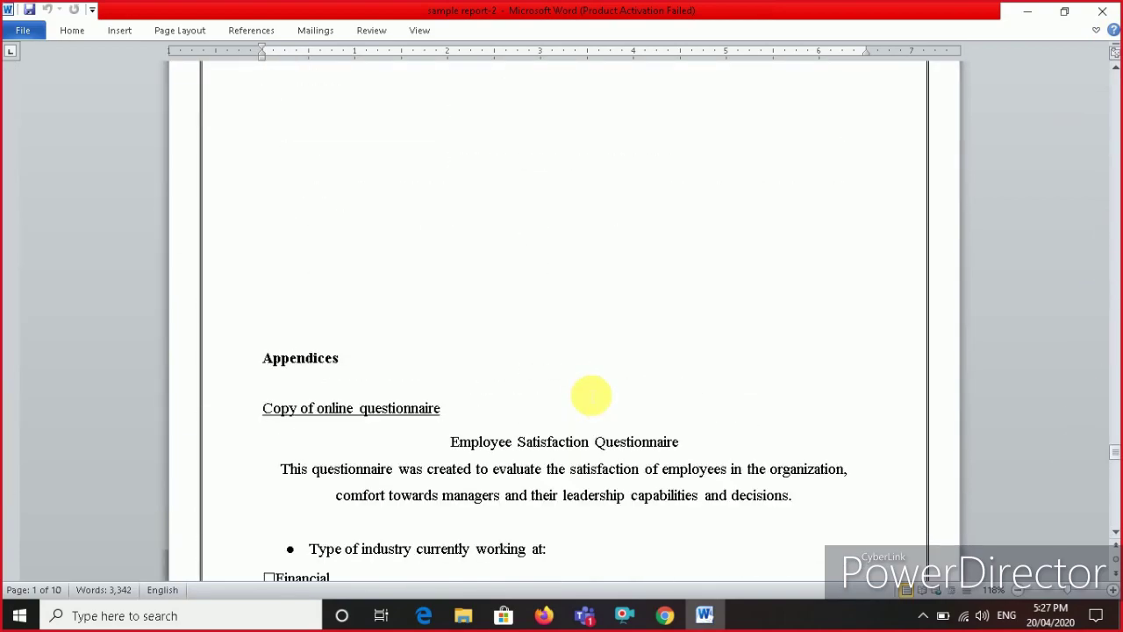
{"action": "scroll", "coordinate": [590, 395], "scroll_direction": "up", "scroll_amount": 20}
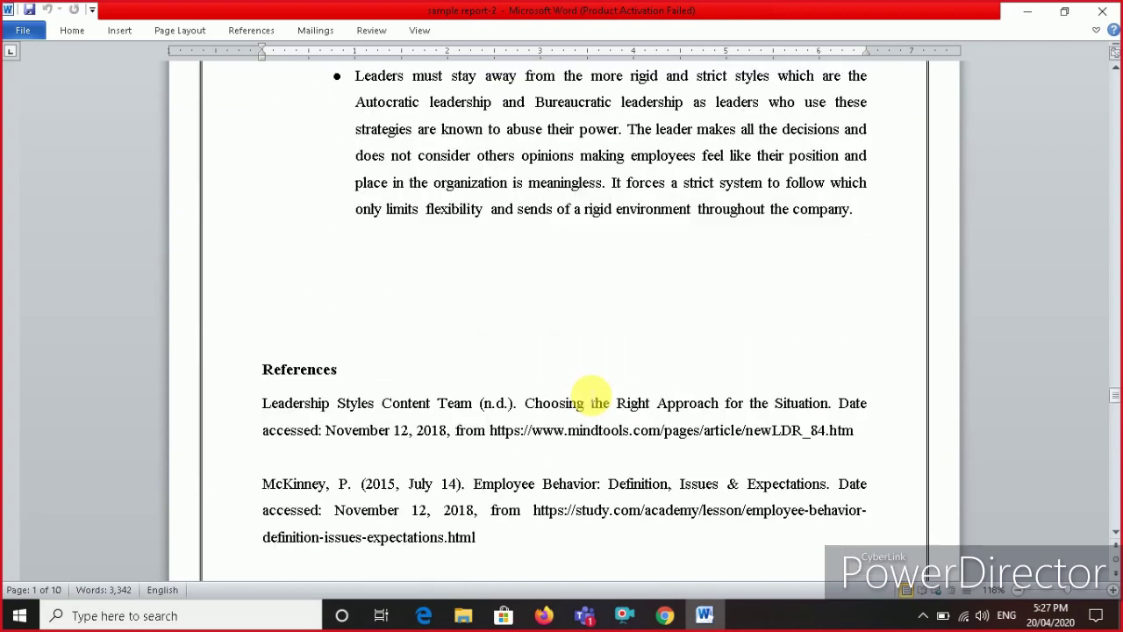
{"action": "scroll", "coordinate": [593, 421], "scroll_direction": "up", "scroll_amount": 3}
{"action": "scroll", "coordinate": [535, 400], "scroll_direction": "down", "scroll_amount": 4}
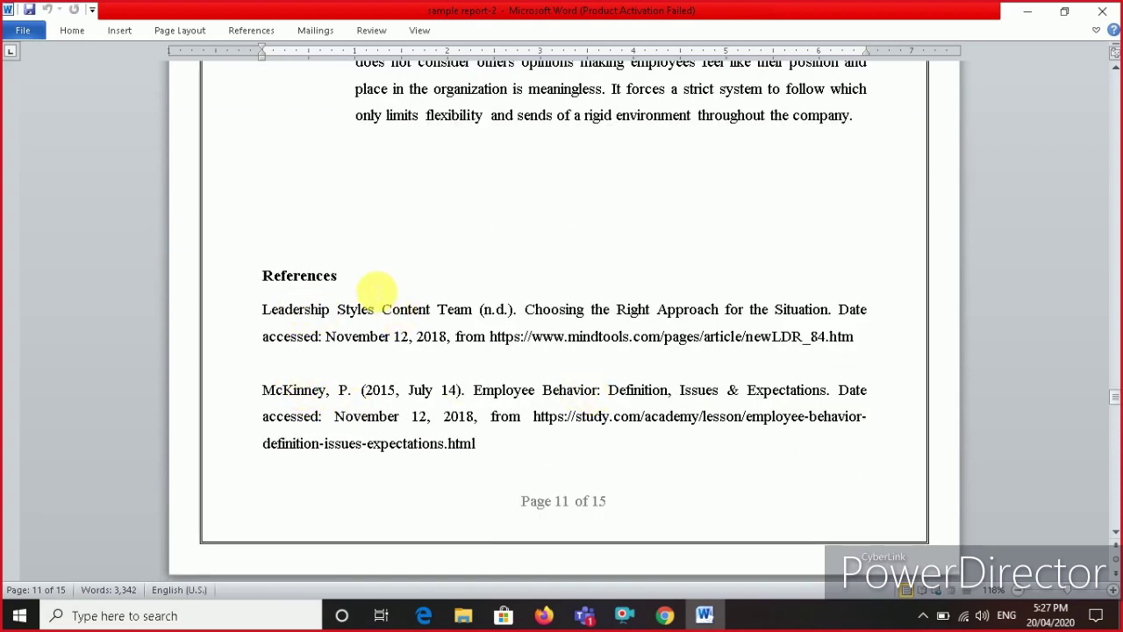
{"action": "left_click", "coordinate": [264, 309]}
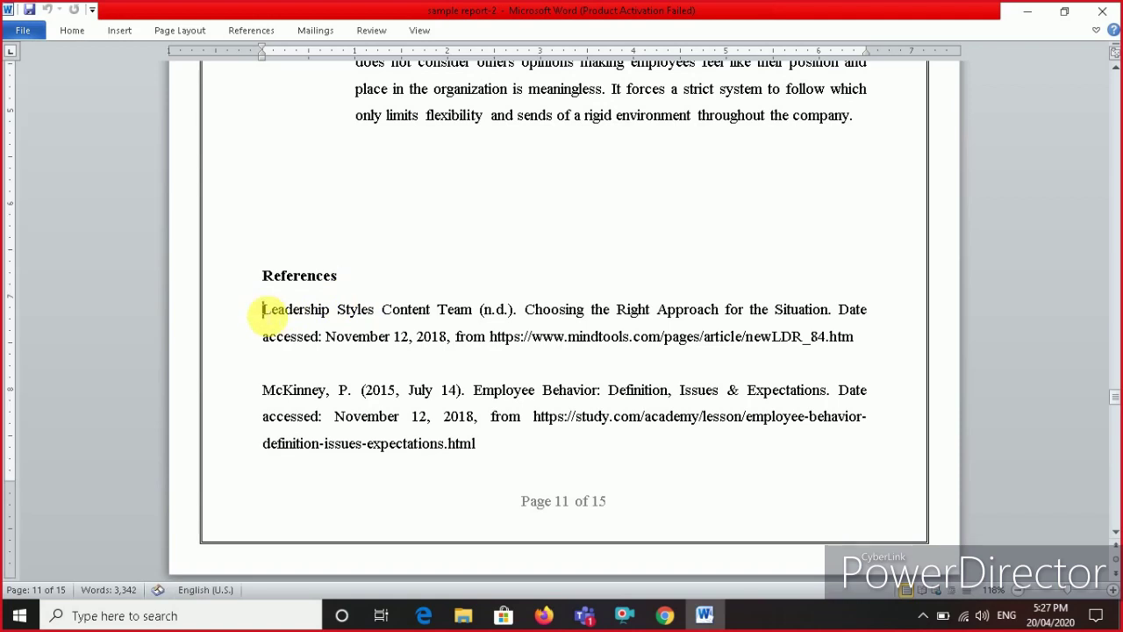
{"action": "key", "text": "Return"}
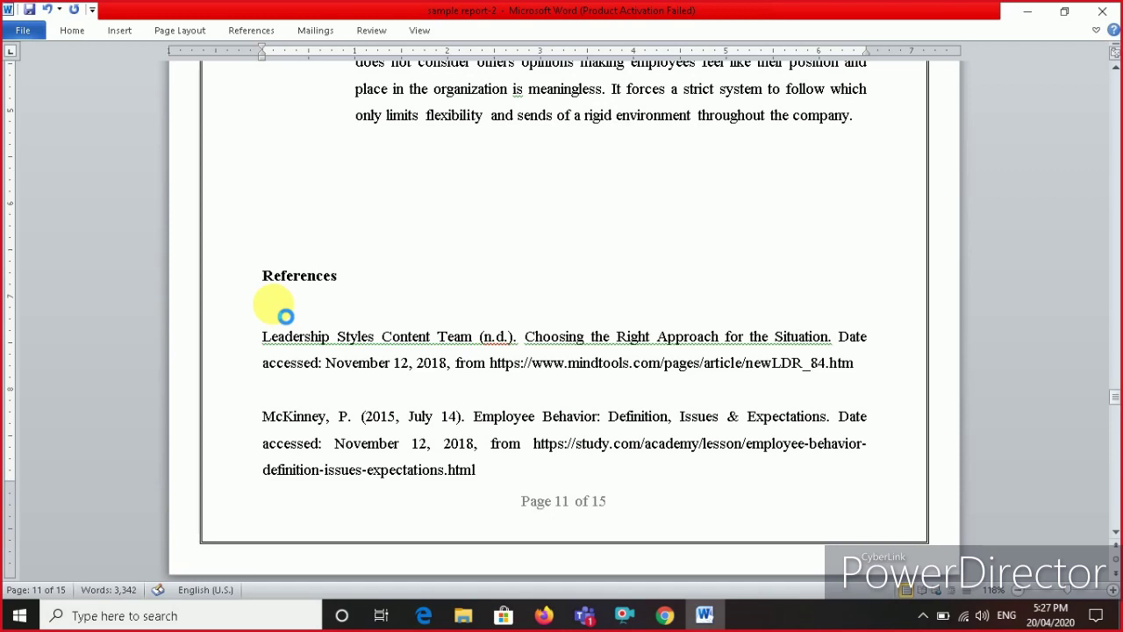
{"action": "key", "text": "ctrl+v"}
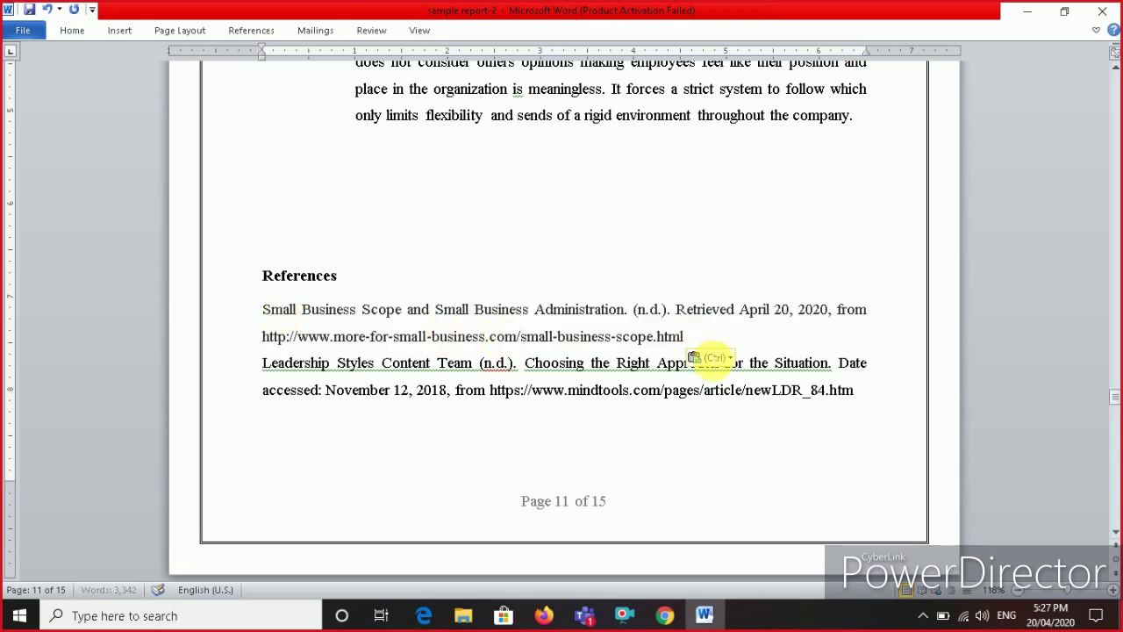
- Keep only the text of the pasted citation and separate it from the following reference with a blank line
{"action": "left_click", "coordinate": [709, 361]}
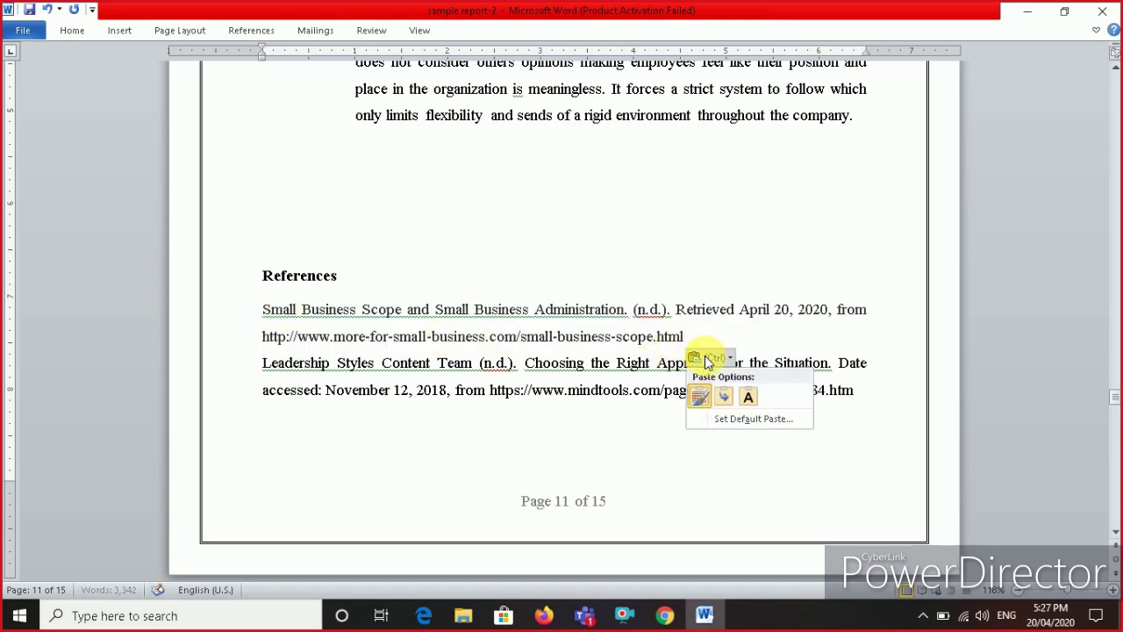
{"action": "left_click", "coordinate": [748, 399]}
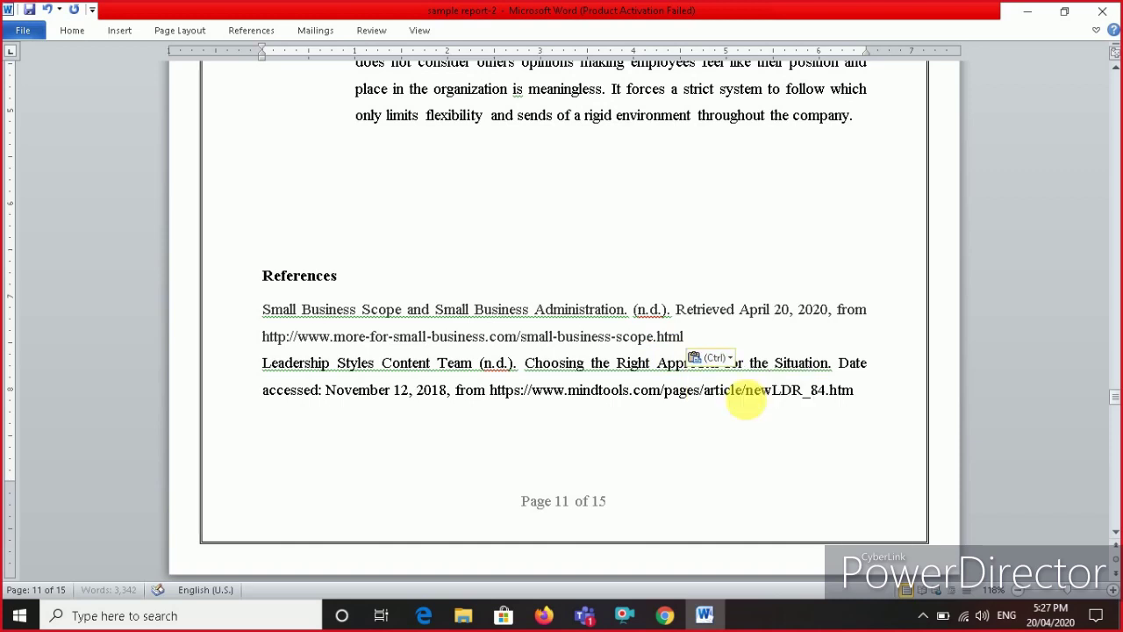
{"action": "key", "text": "Return"}
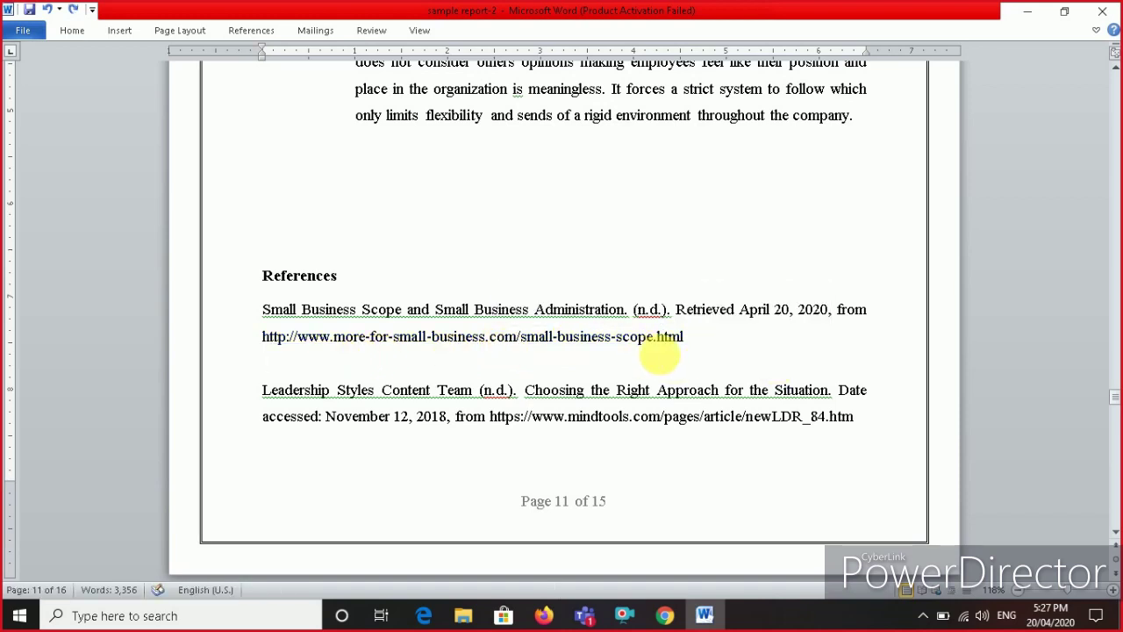
{"action": "left_click_drag", "start_coordinate": [275, 311], "coordinate": [706, 337]}
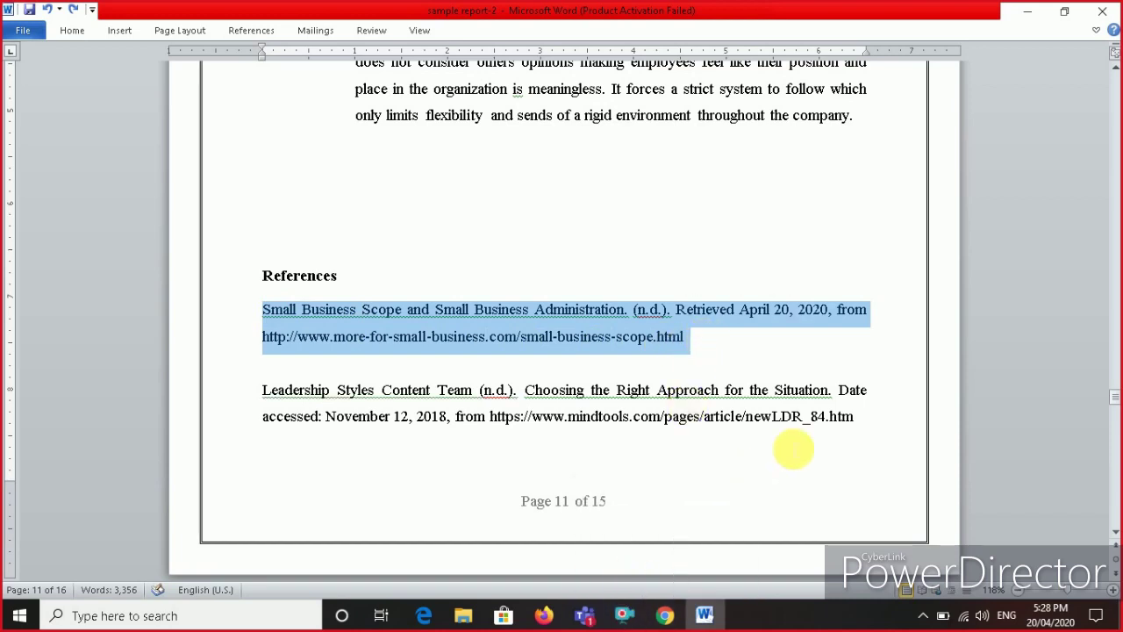